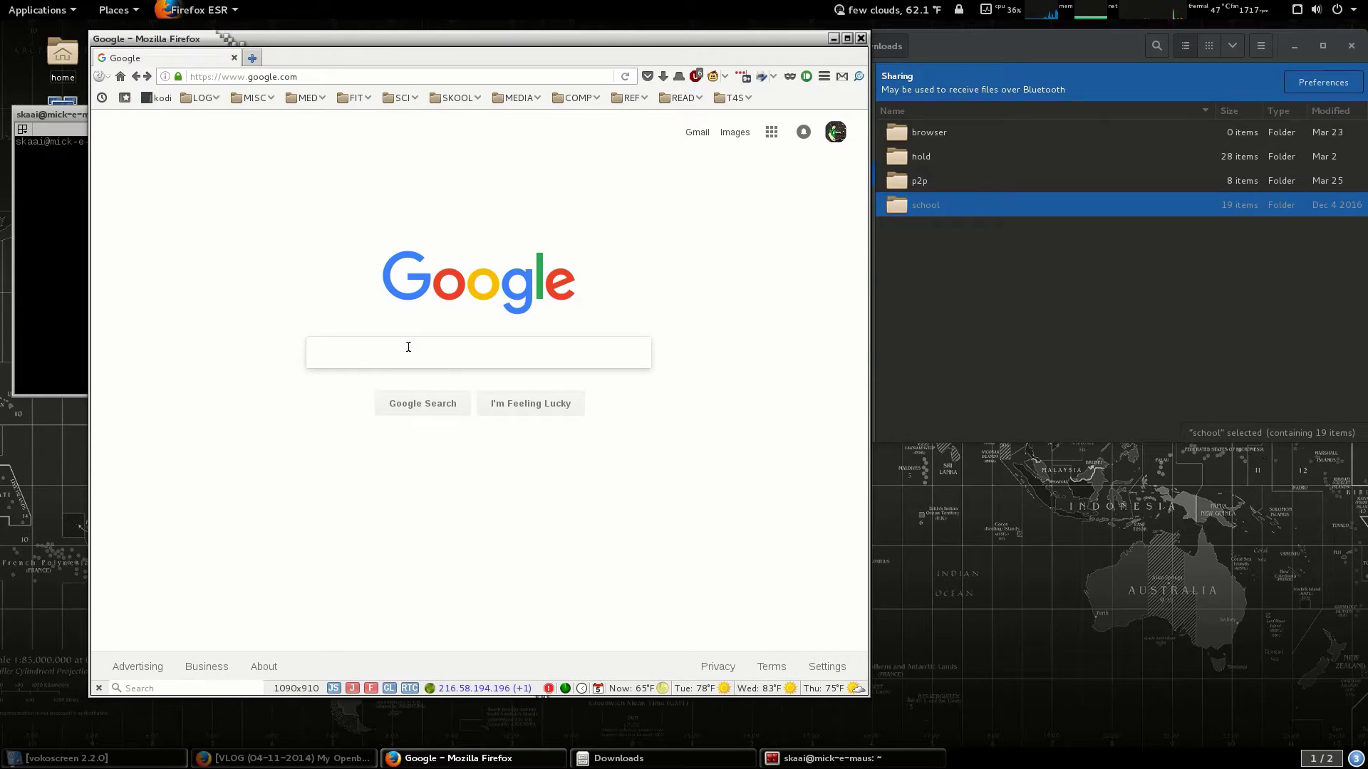
Search Google for 'slack debian'.
type("sl")
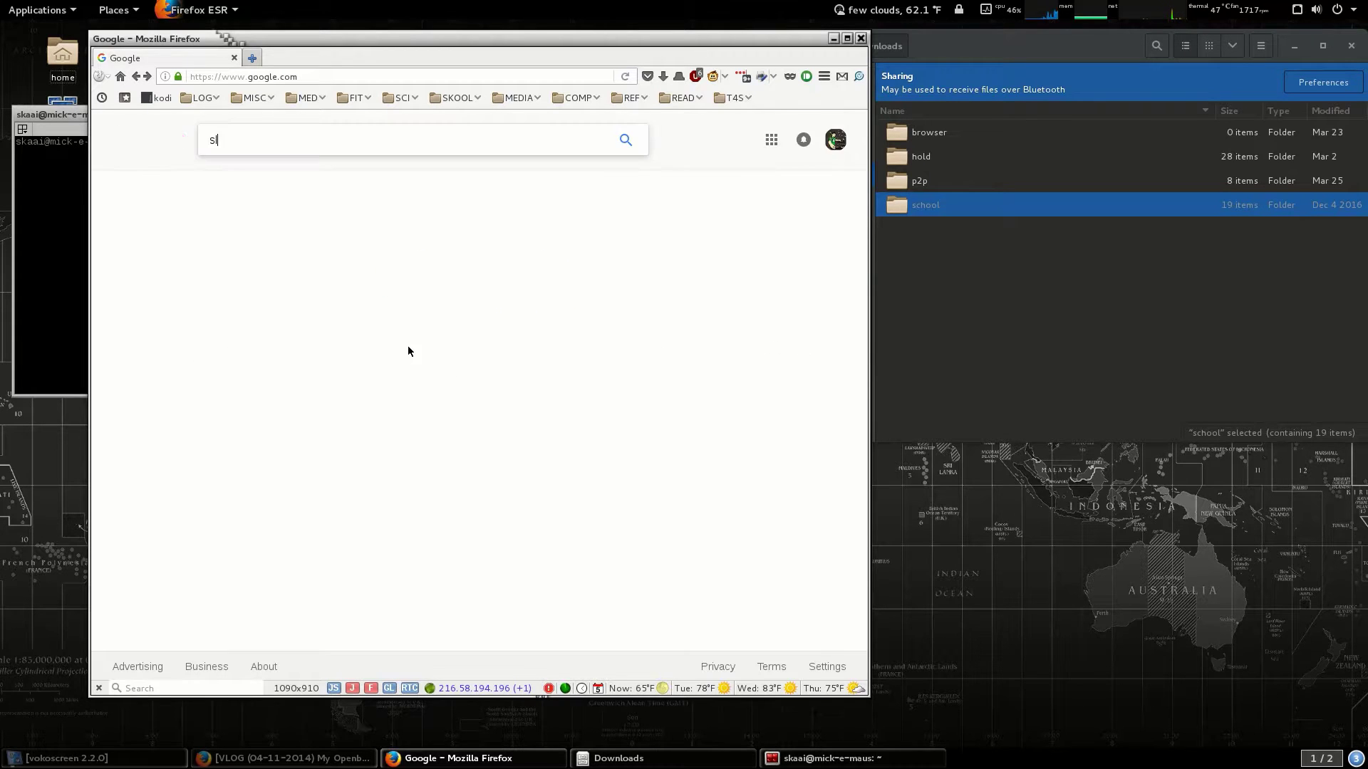
type("ack debian")
key("Return")
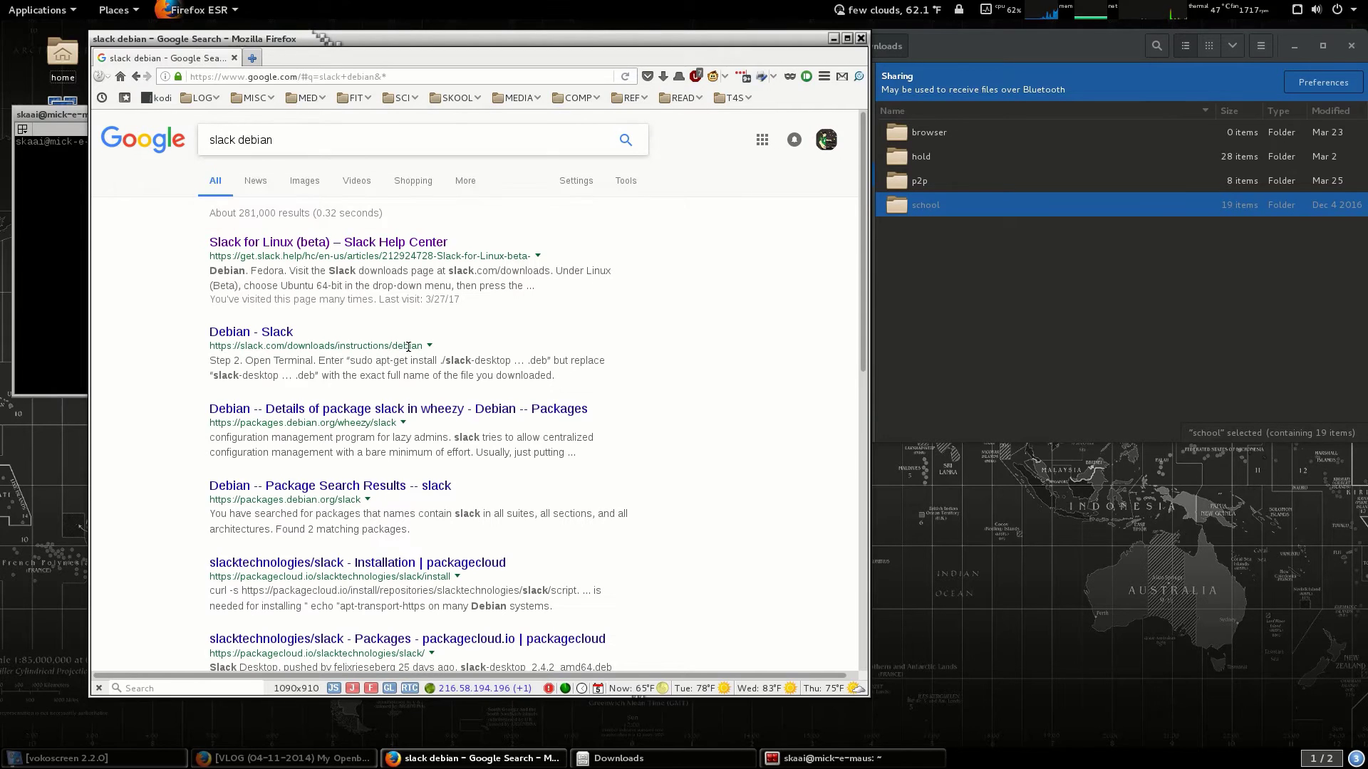
Show the Slack for Linux article's Debian steps and open slack.com/downloads in a new tab.
left_click(335, 242)
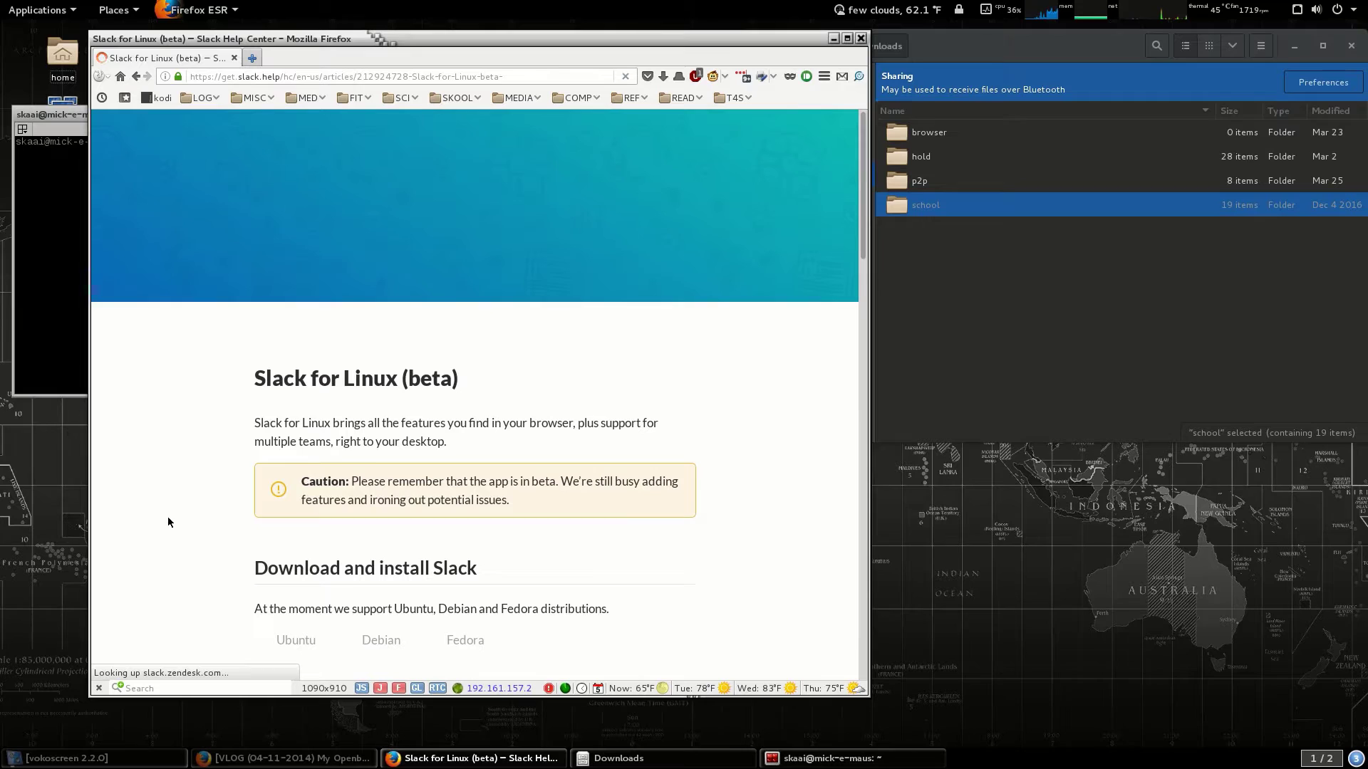
scroll(169, 523, "down", 4)
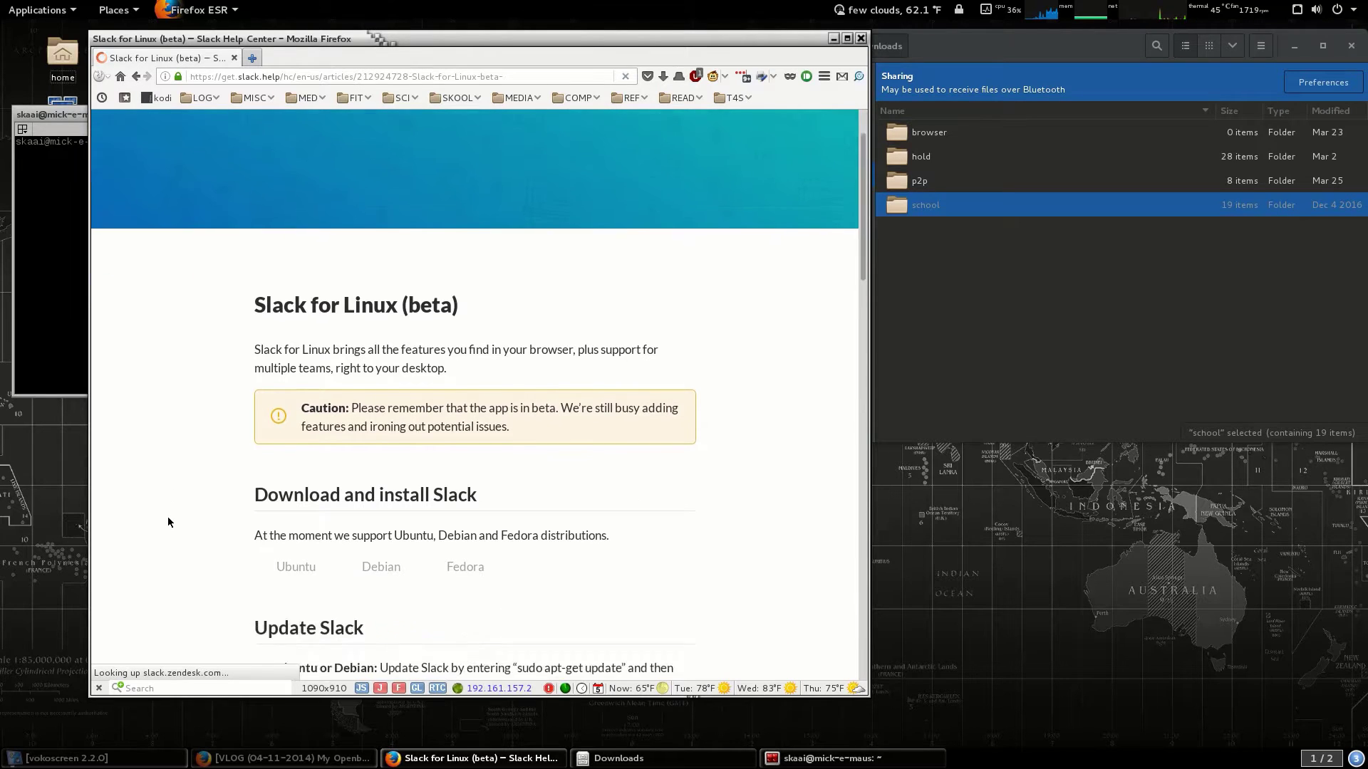
scroll(168, 516, "down", 3)
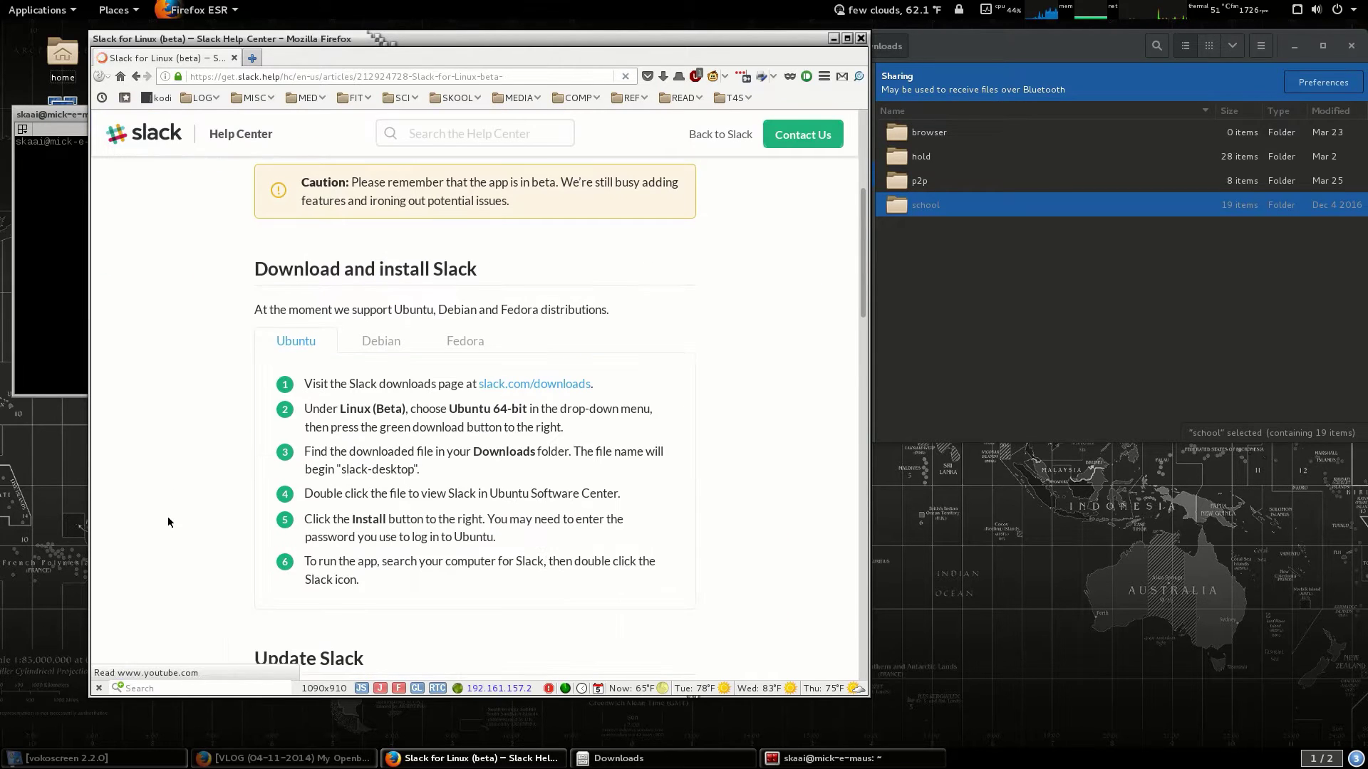
left_click(374, 344)
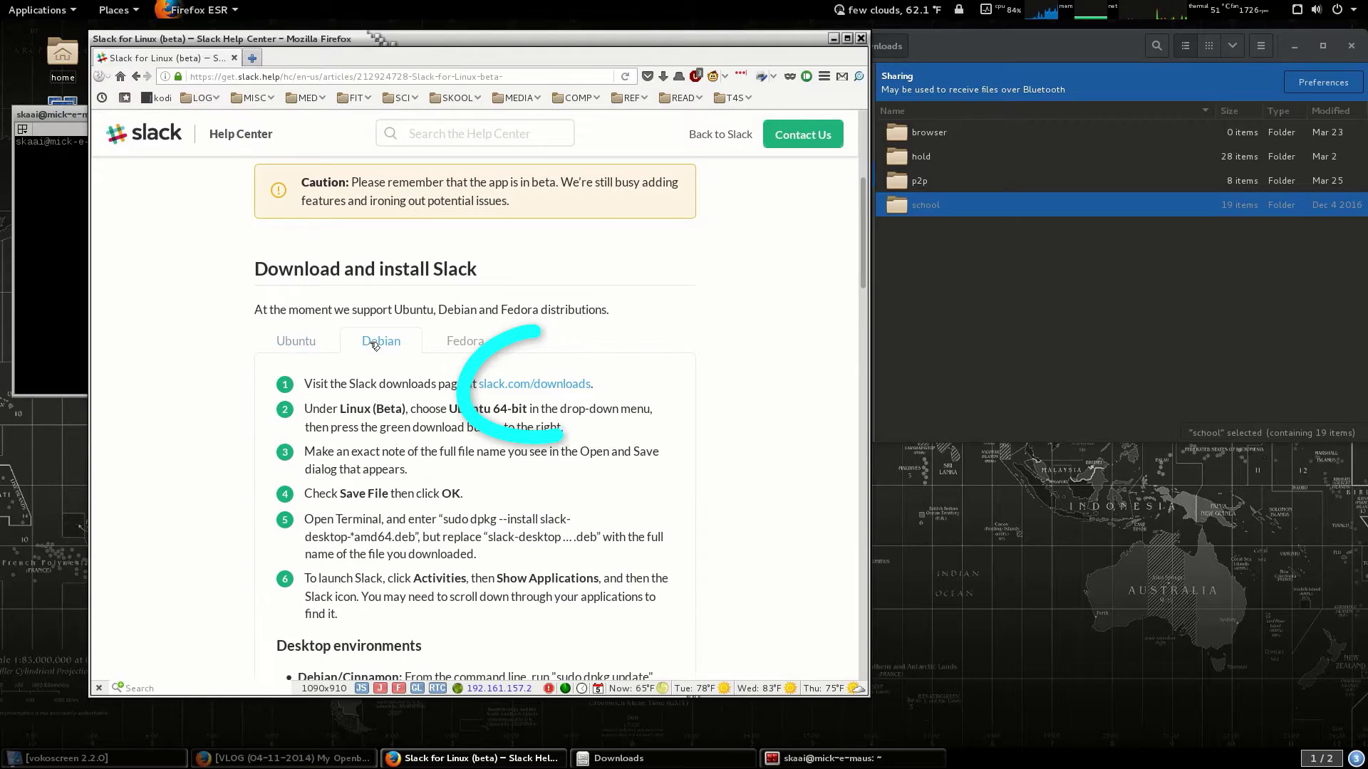
right_click(510, 389)
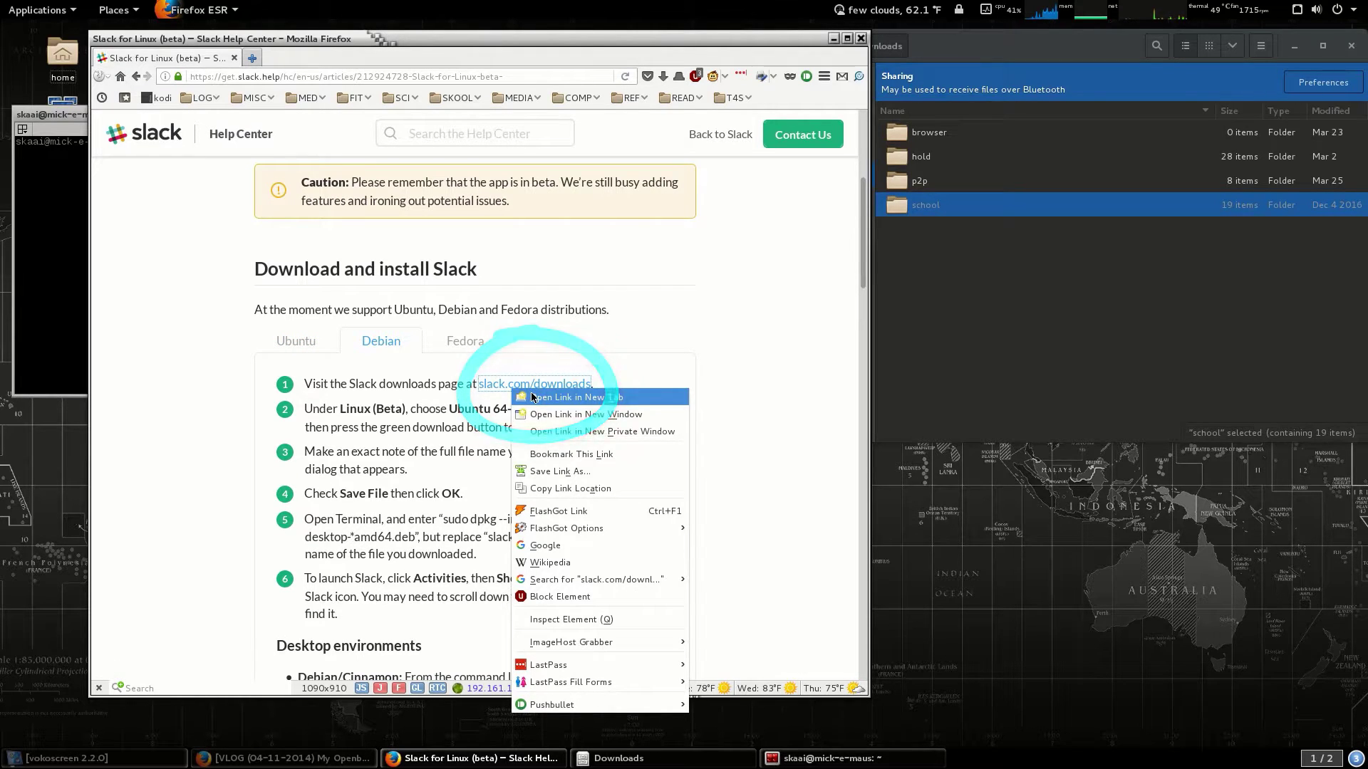
left_click(562, 398)
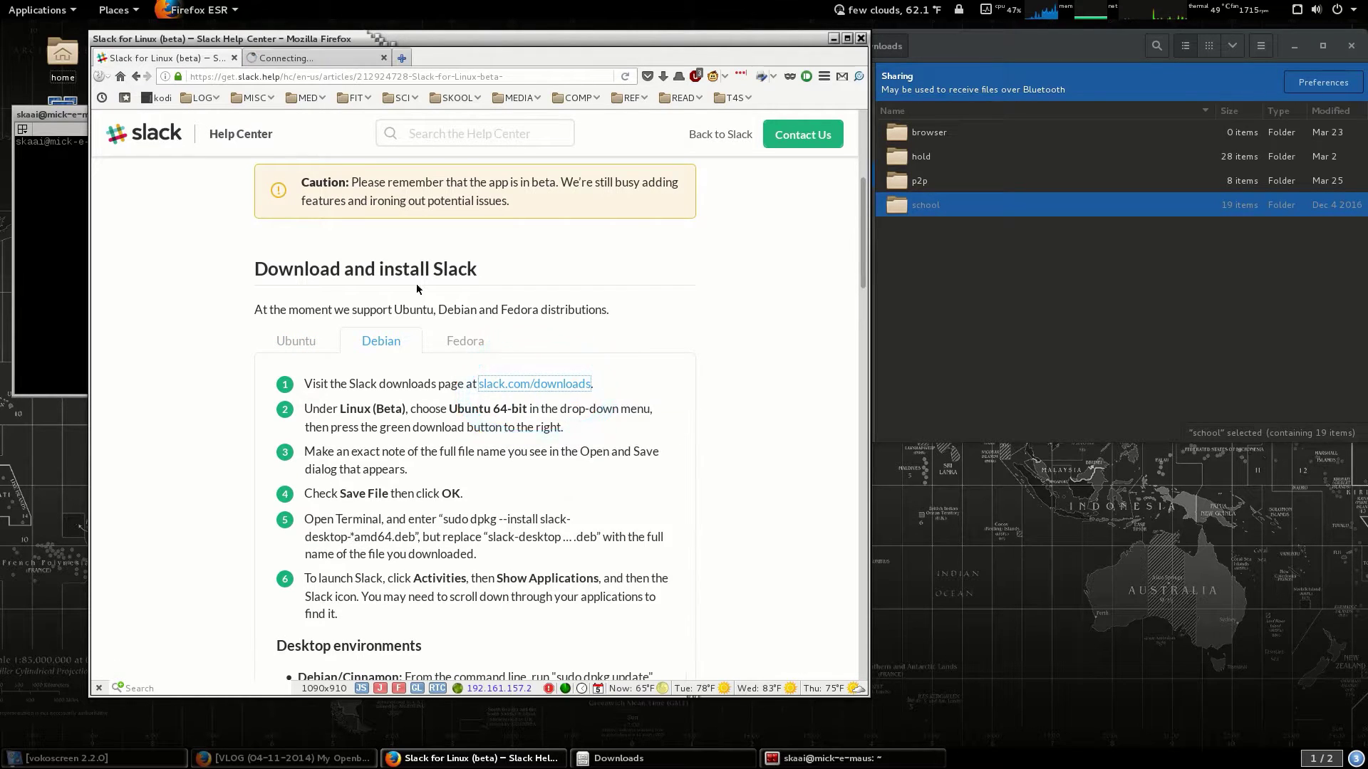
Download and save slack-desktop-2.5.2-amd64.deb from the Download Slack for Linux page.
left_click(308, 59)
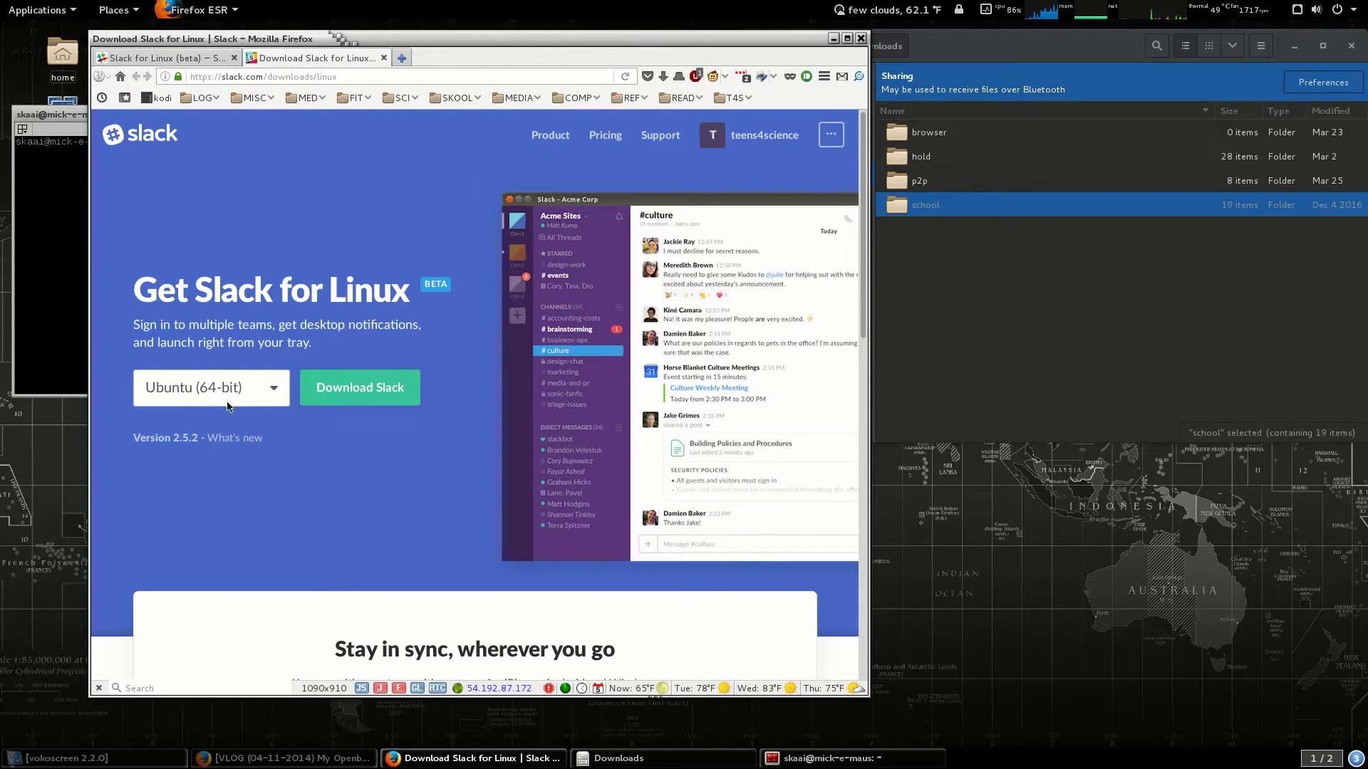
left_click(350, 394)
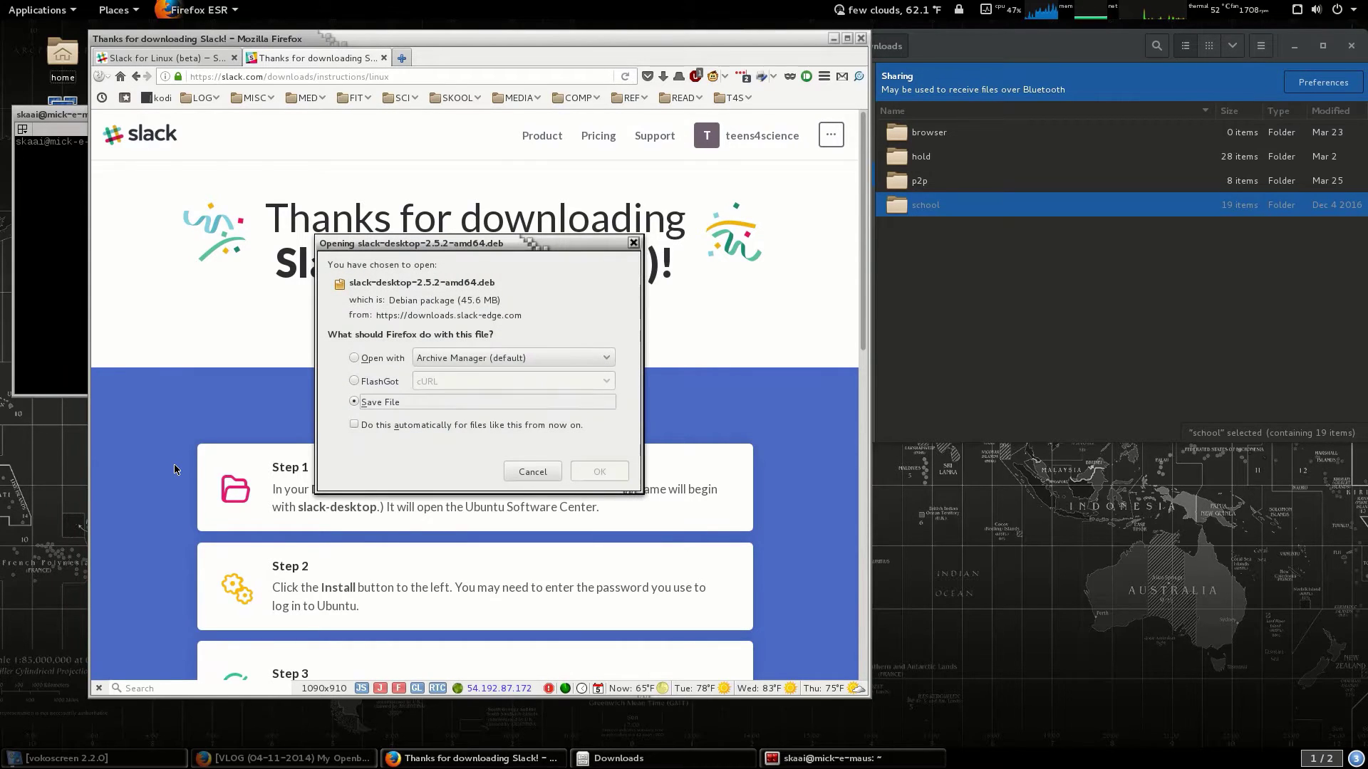
left_click(600, 471)
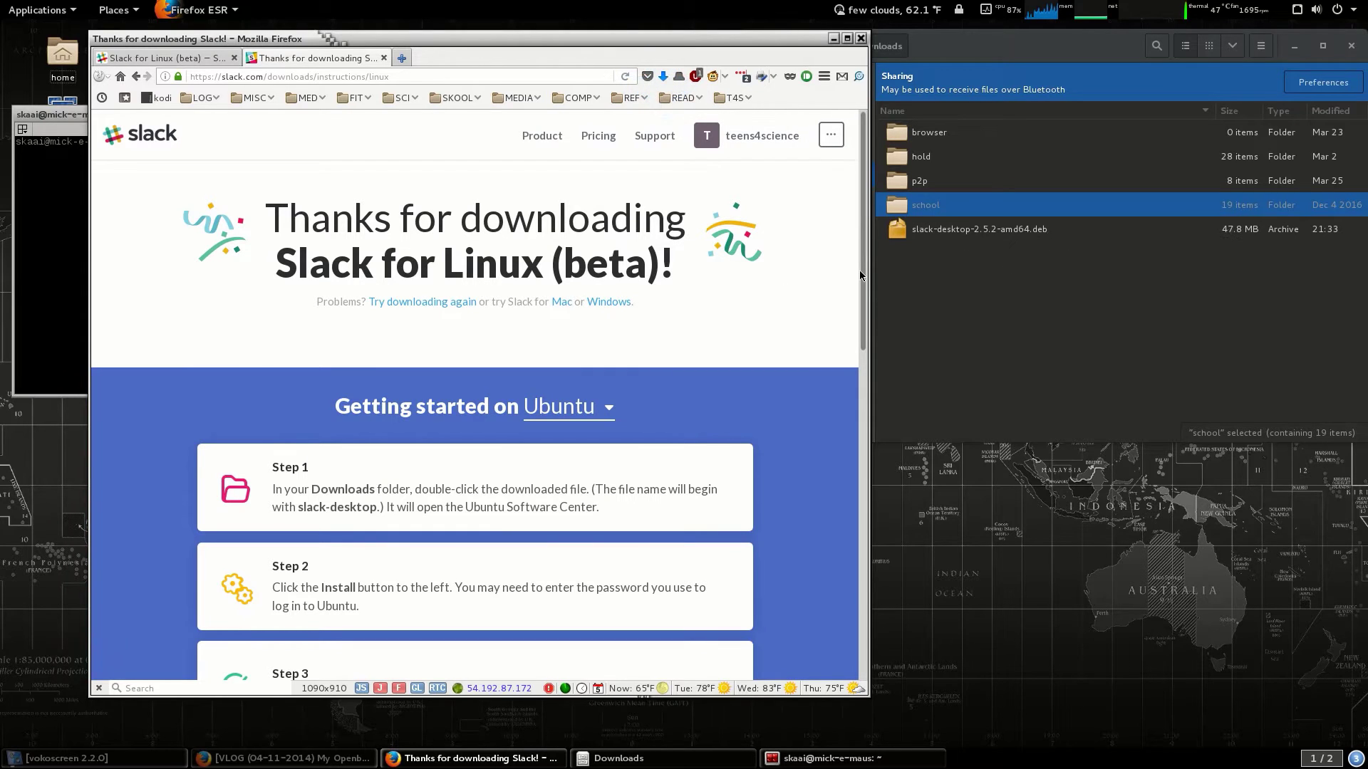
Select the downloaded .deb in Downloads, then highlight step 5's install text in the help article.
left_click(948, 264)
left_click(981, 229)
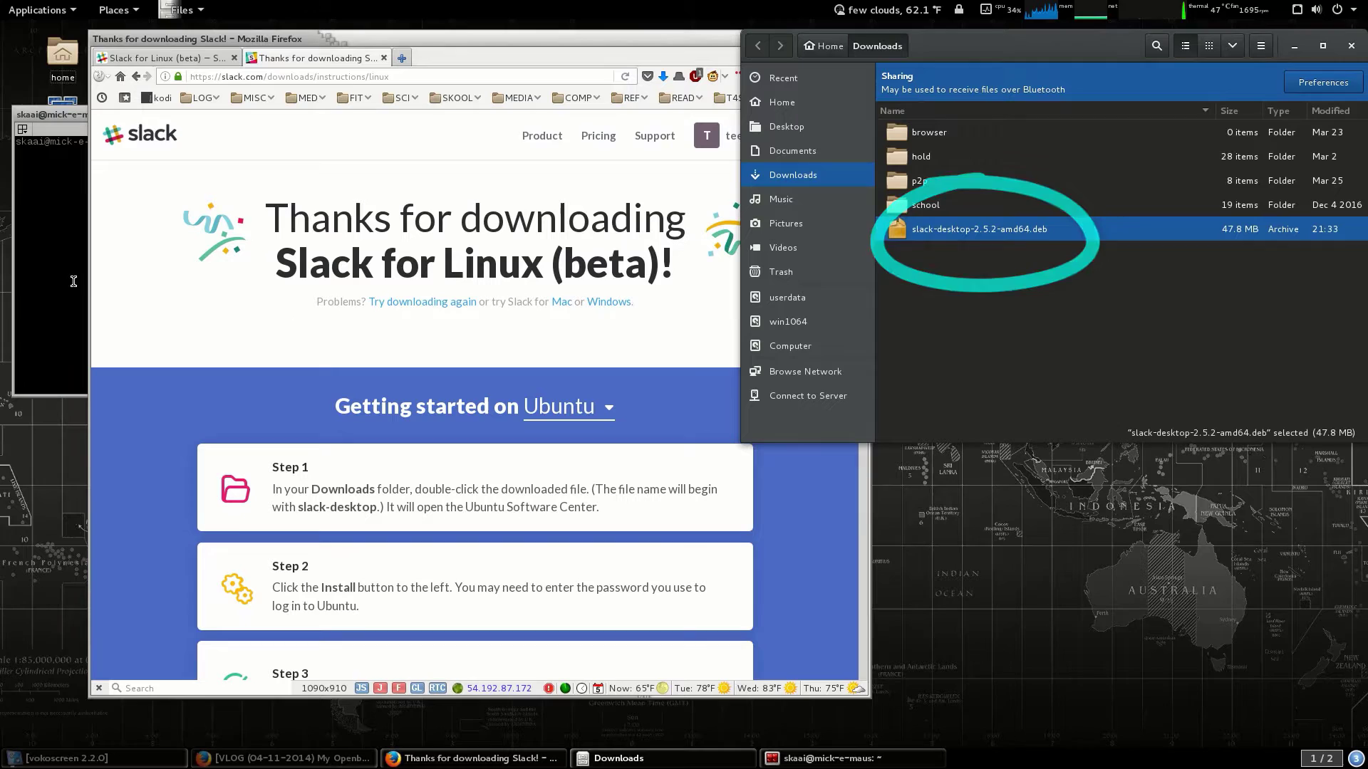
left_click(182, 57)
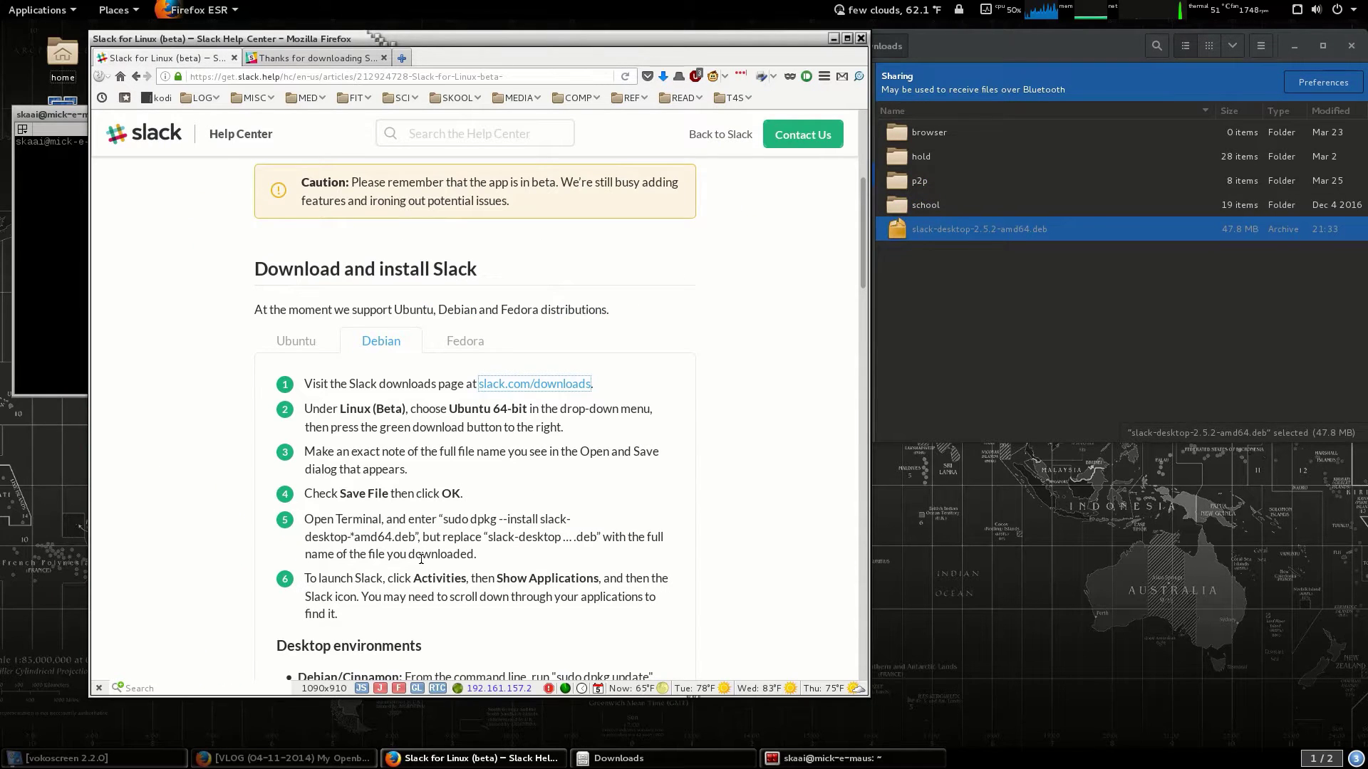
left_click_drag(305, 519, 525, 563)
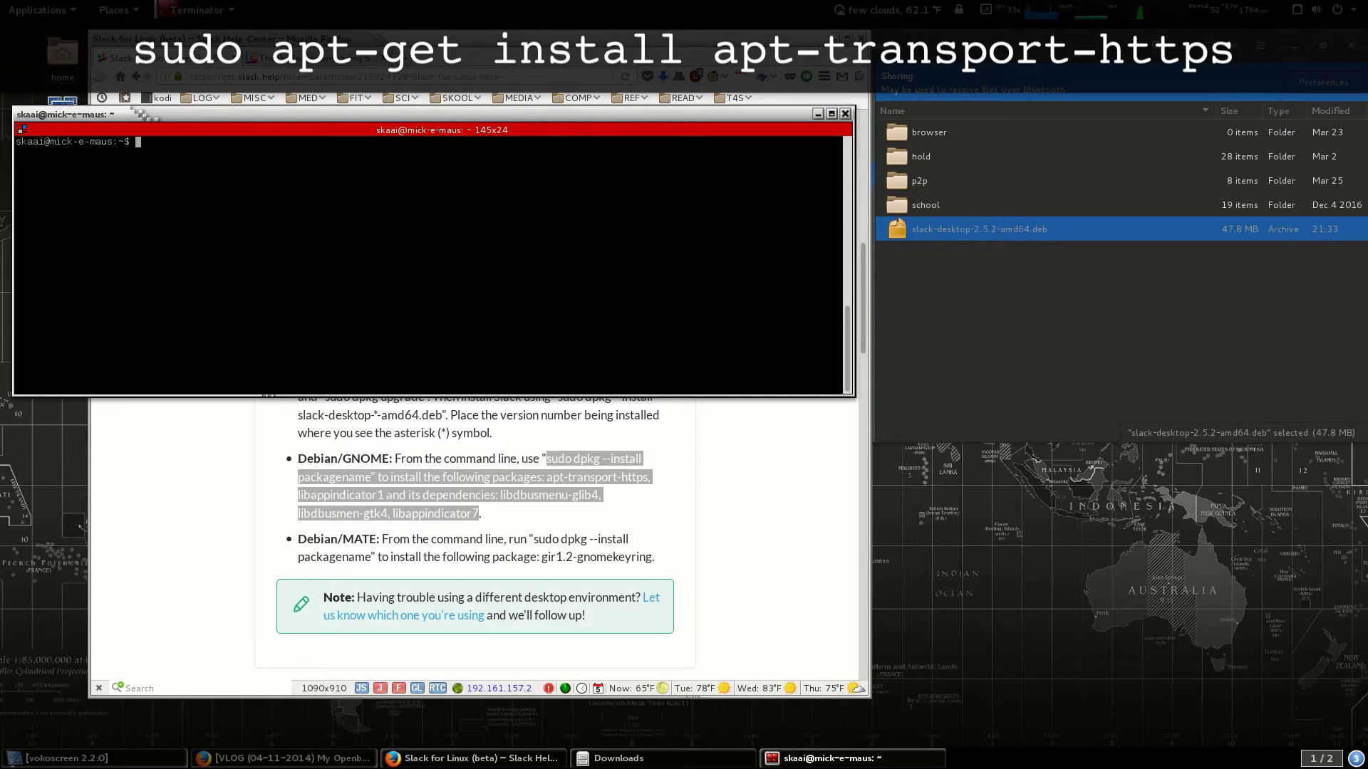
Run 'sudo apt-get install apt-transport-https' in the terminal.
type("sudo-a")
key("BackSpace")
key("BackSpace")
type("apt-get install apt-transport")
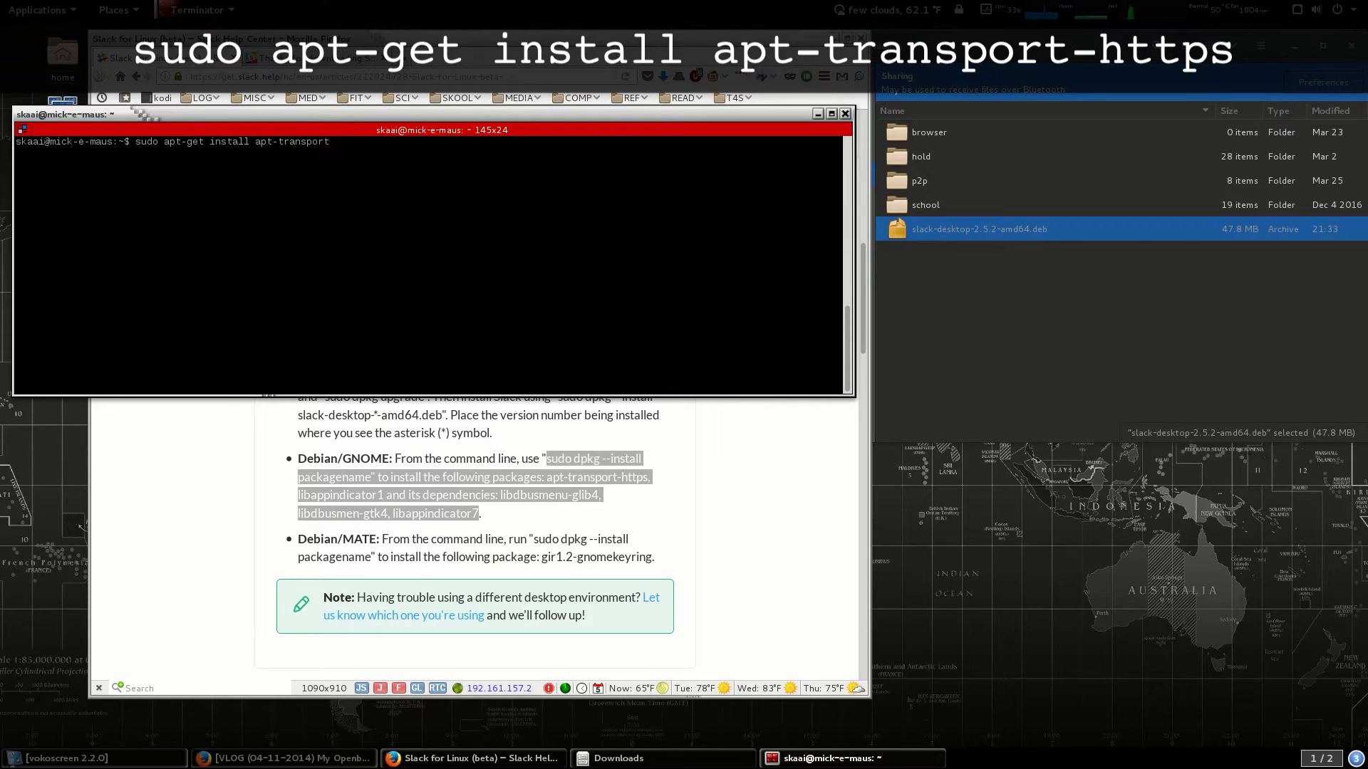
type("-https")
key("Return")
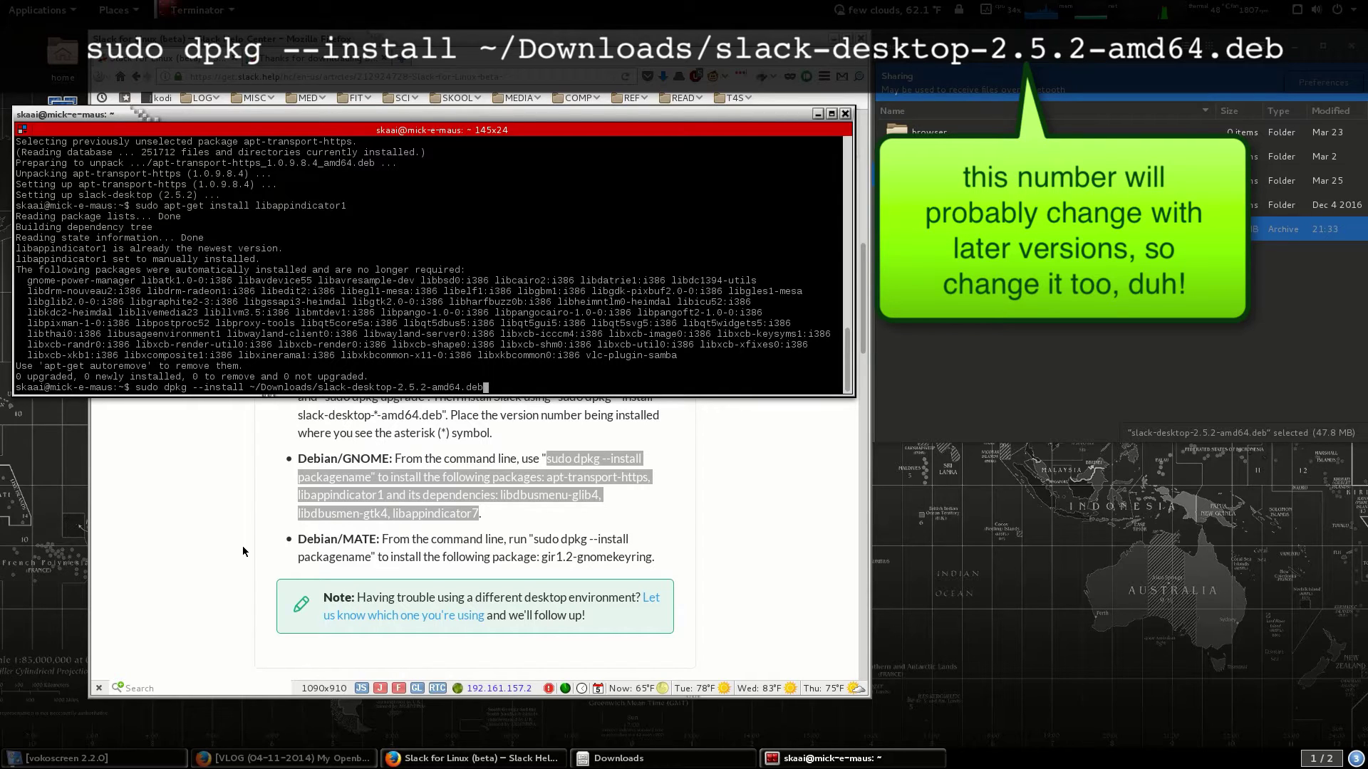
Run 'sudo dpkg --install ~/Downloads/slack-desktop-2.5.2-amd64.deb' to install Slack 2.5.2.
key("Return")
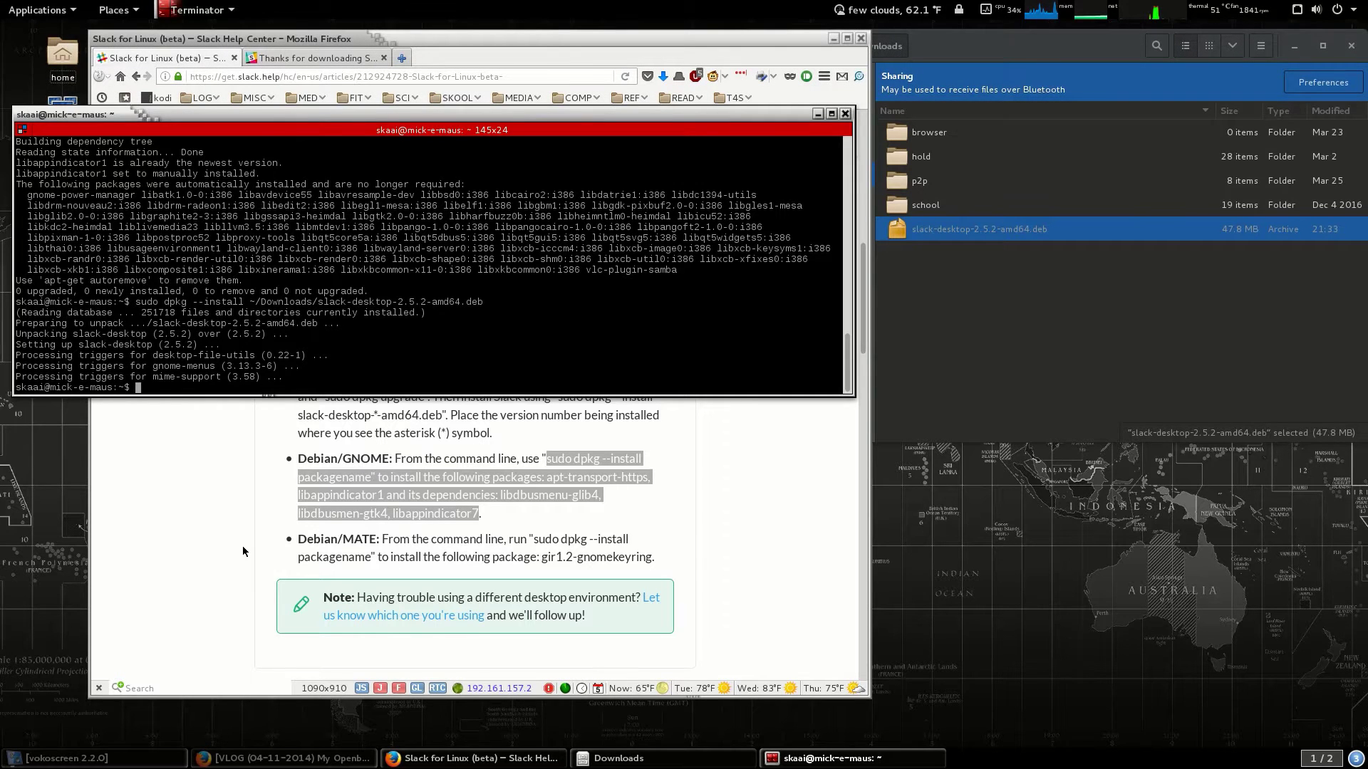
Launch the Slack app by searching 'slack' in GNOME Activities.
key("super")
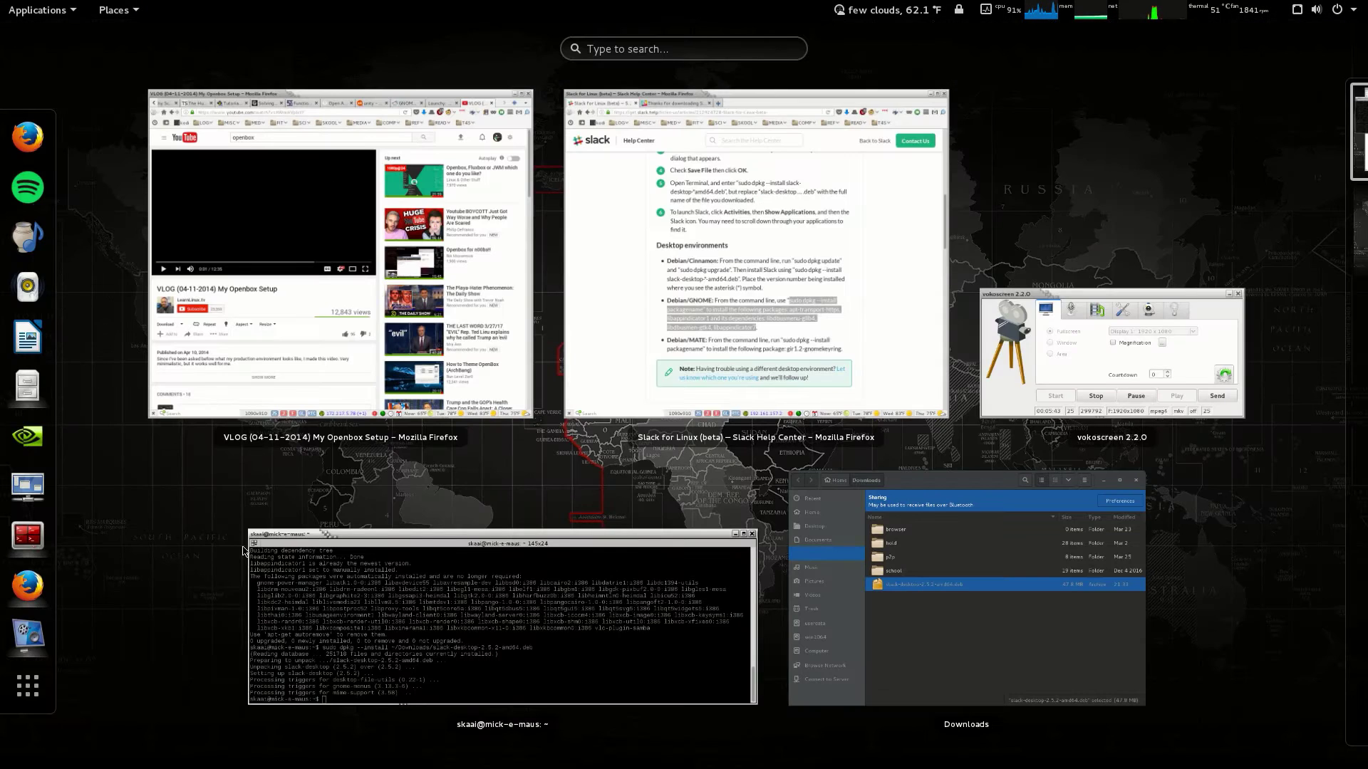
type("slack")
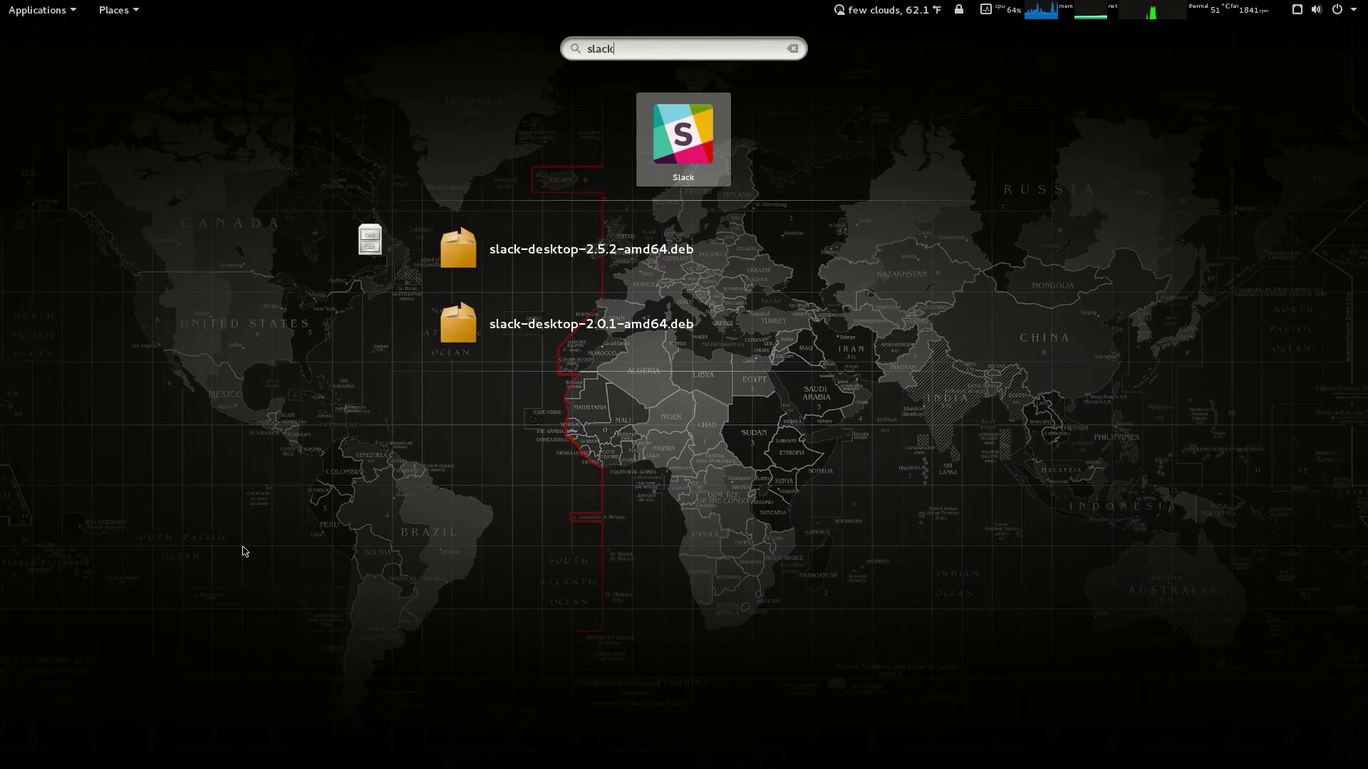
key("Return")
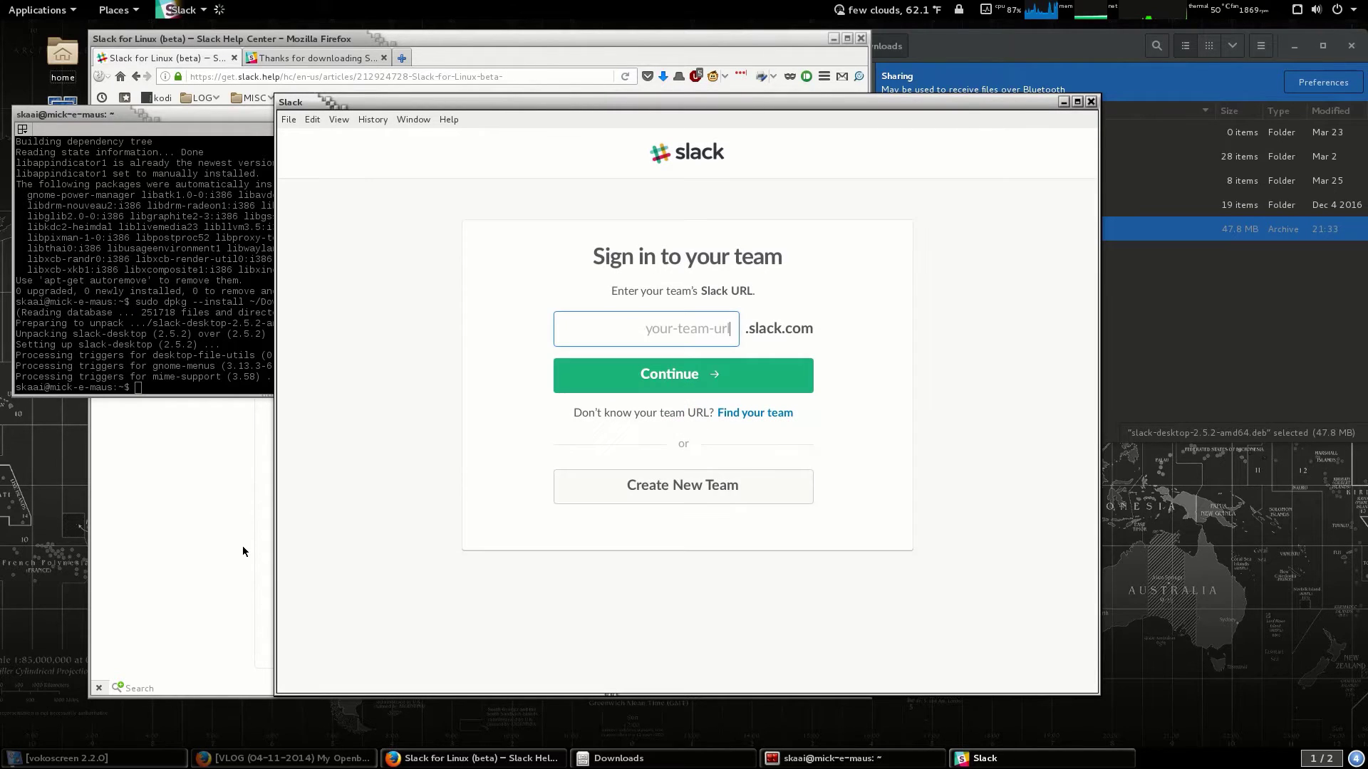
Enter the t4sc workspace, then the account email and password to sign in.
type("t4sci")
left_click(703, 376)
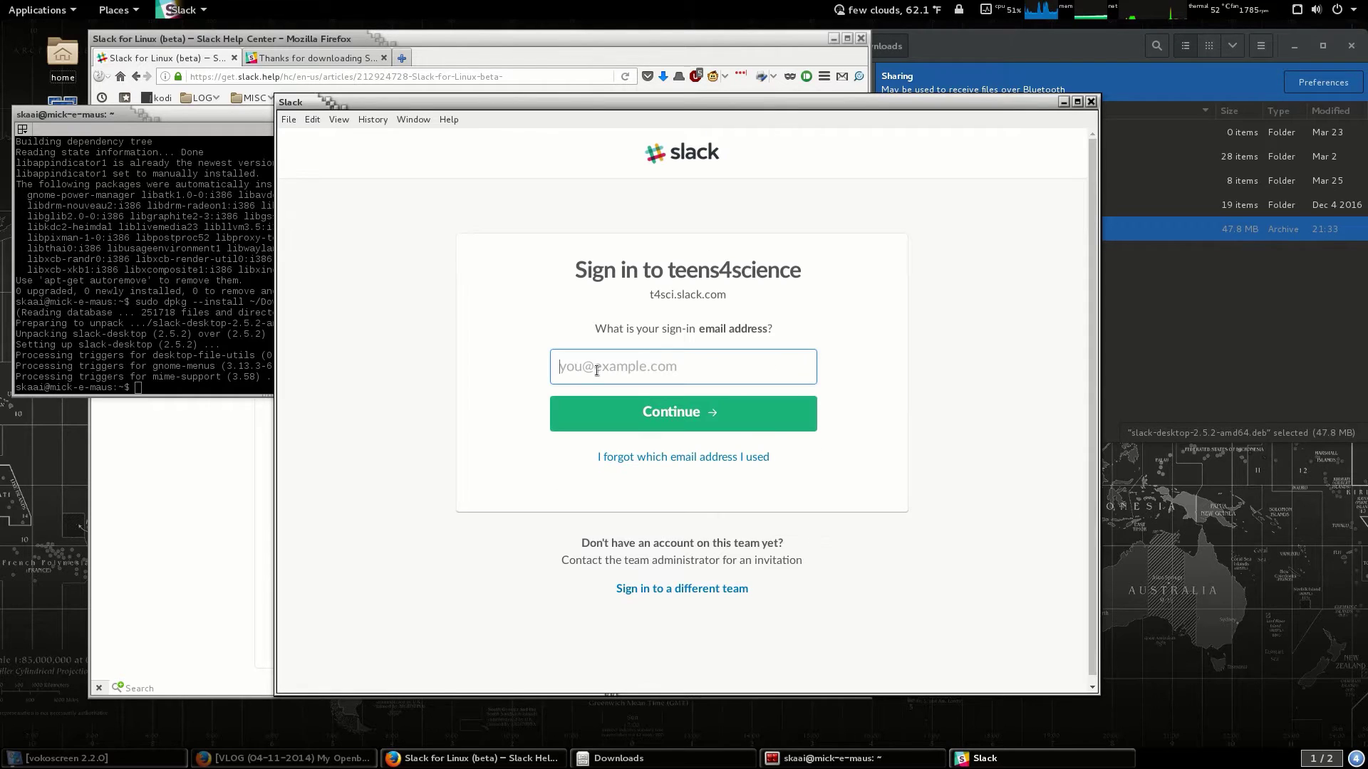
key("ctrl+v")
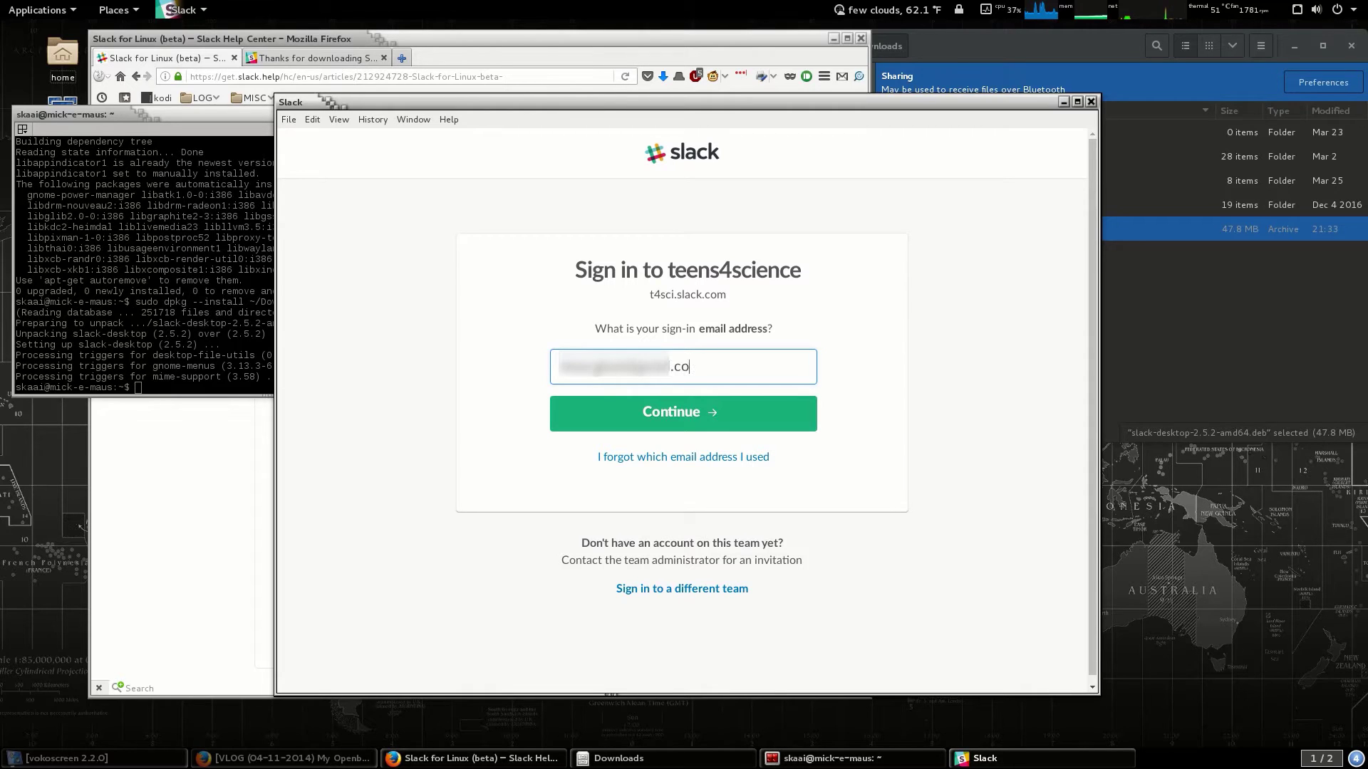
key("Return")
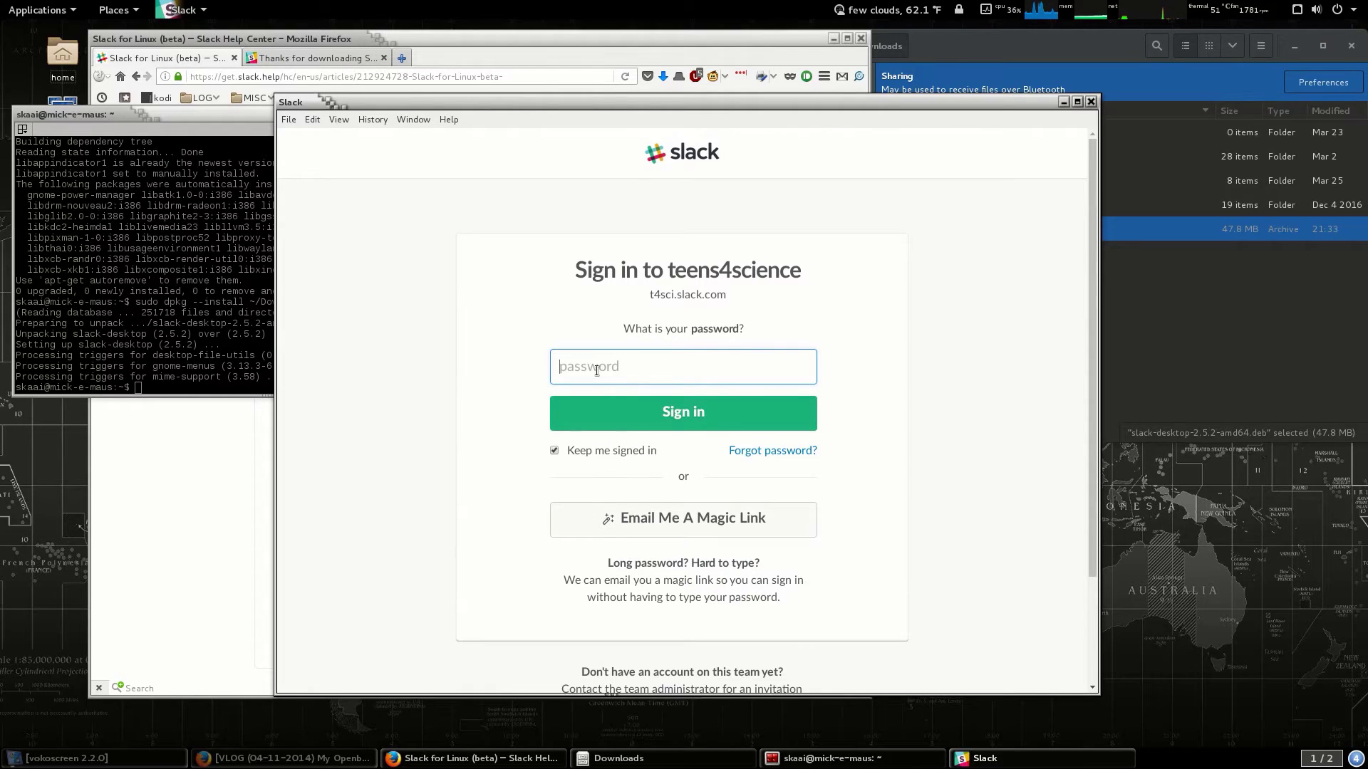
type("•••••••••••")
Submit the password, then request a magic sign-in link by email instead.
left_click(663, 413)
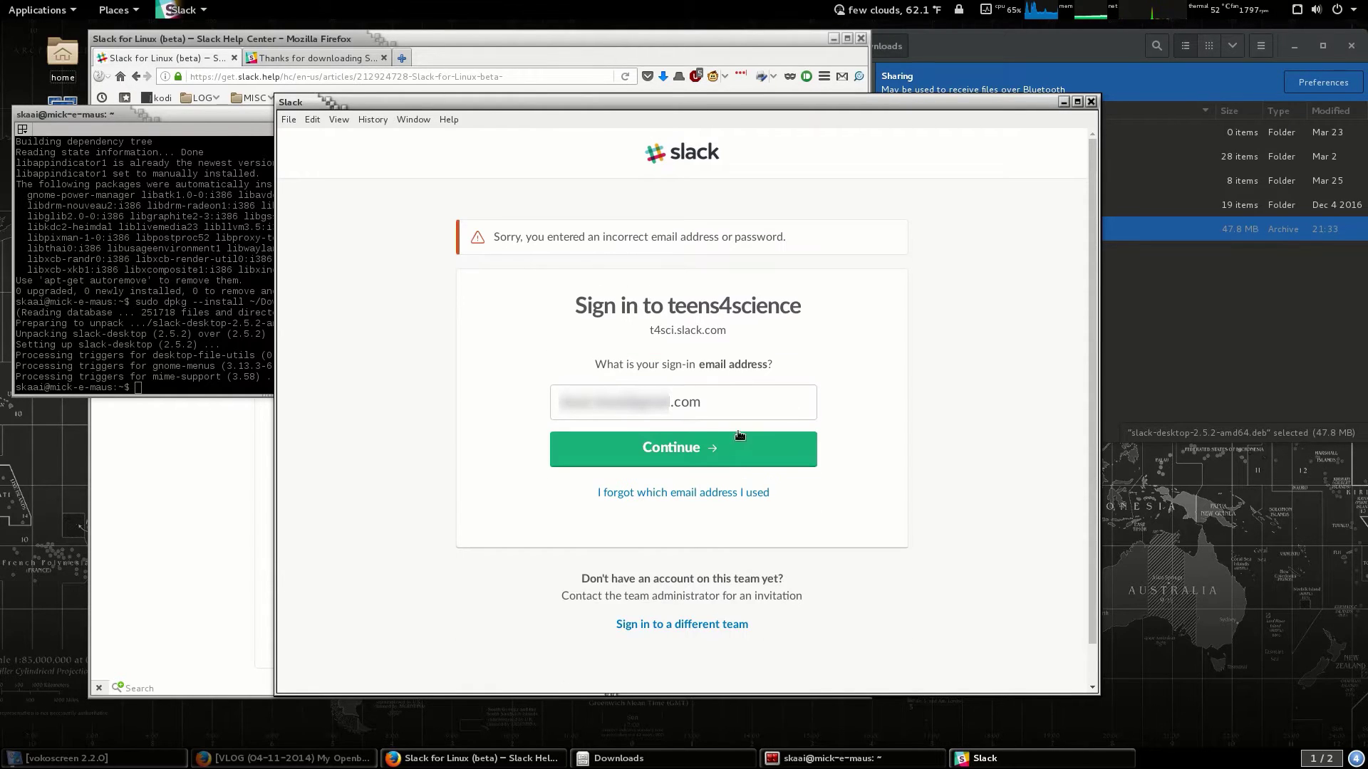
left_click(698, 456)
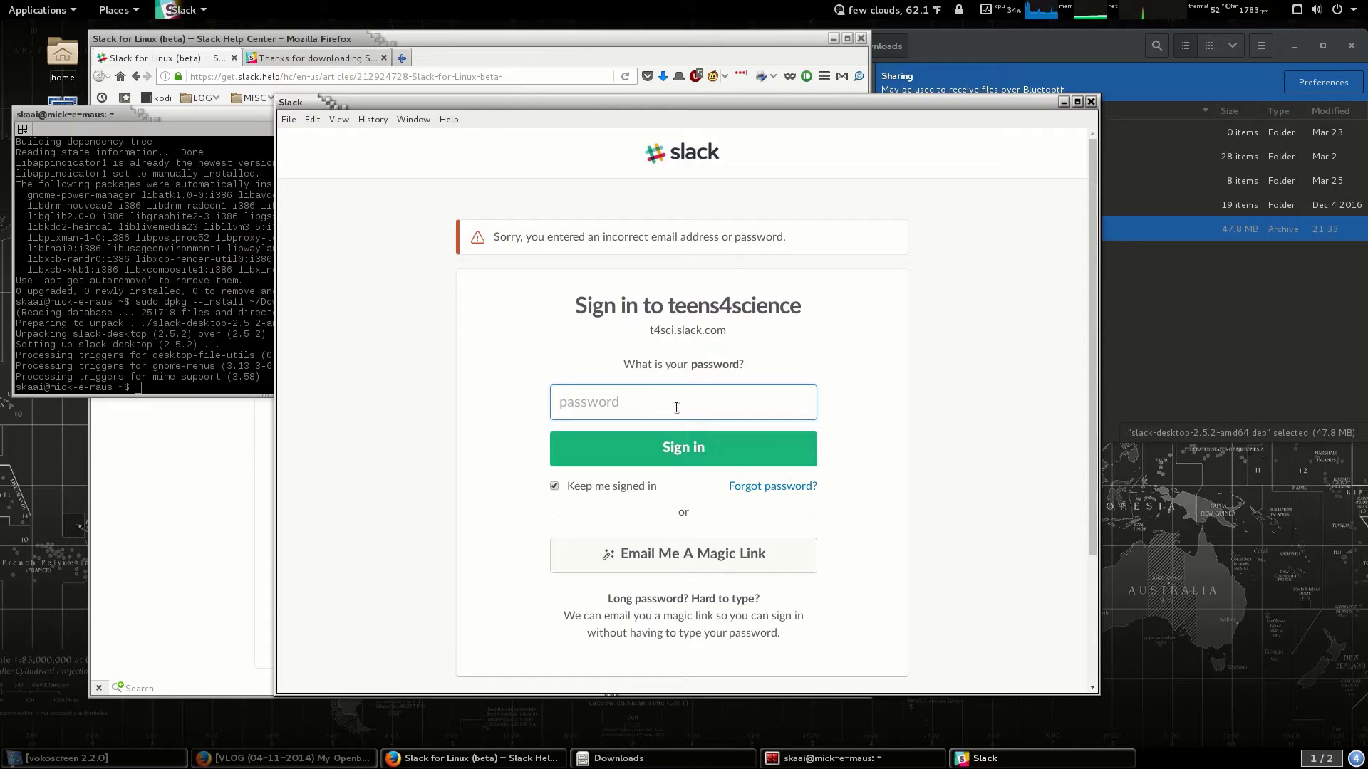
left_click(669, 559)
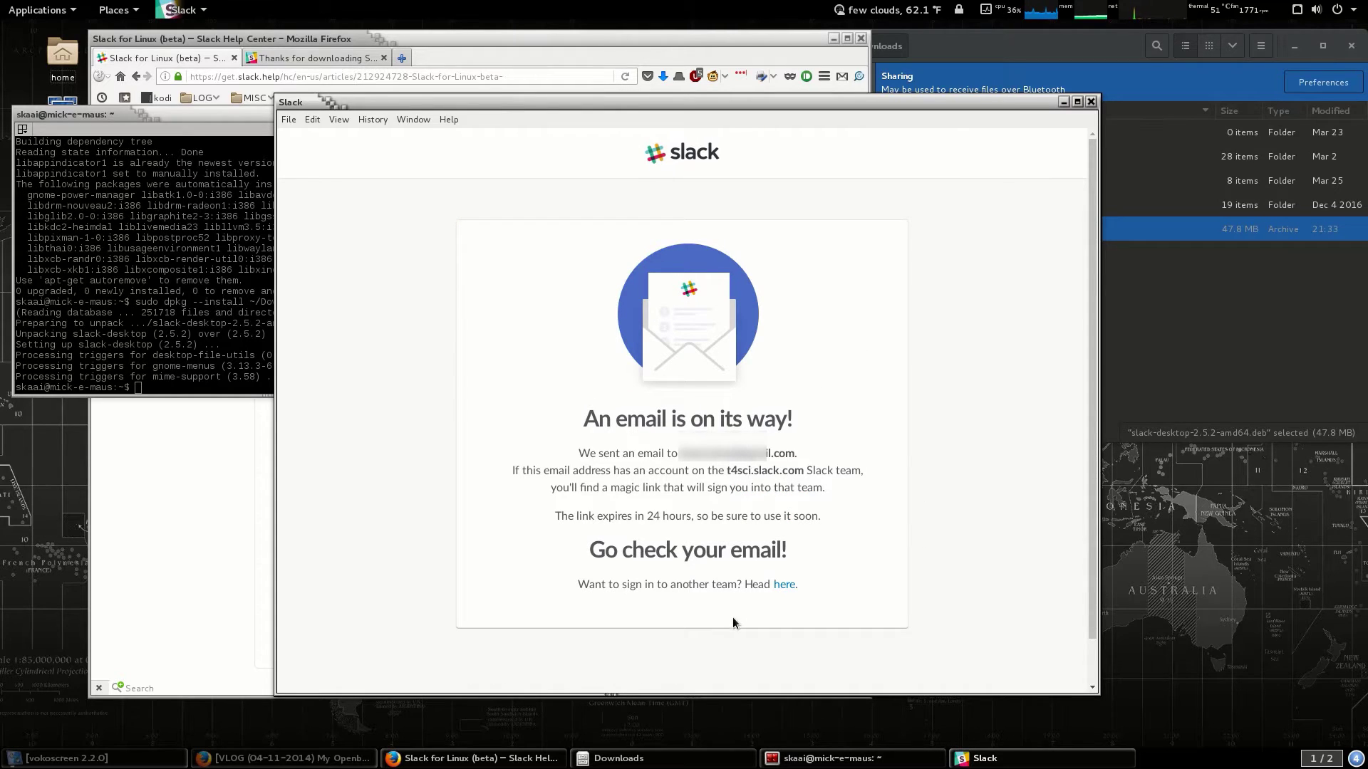
scroll(732, 618, "down", 1)
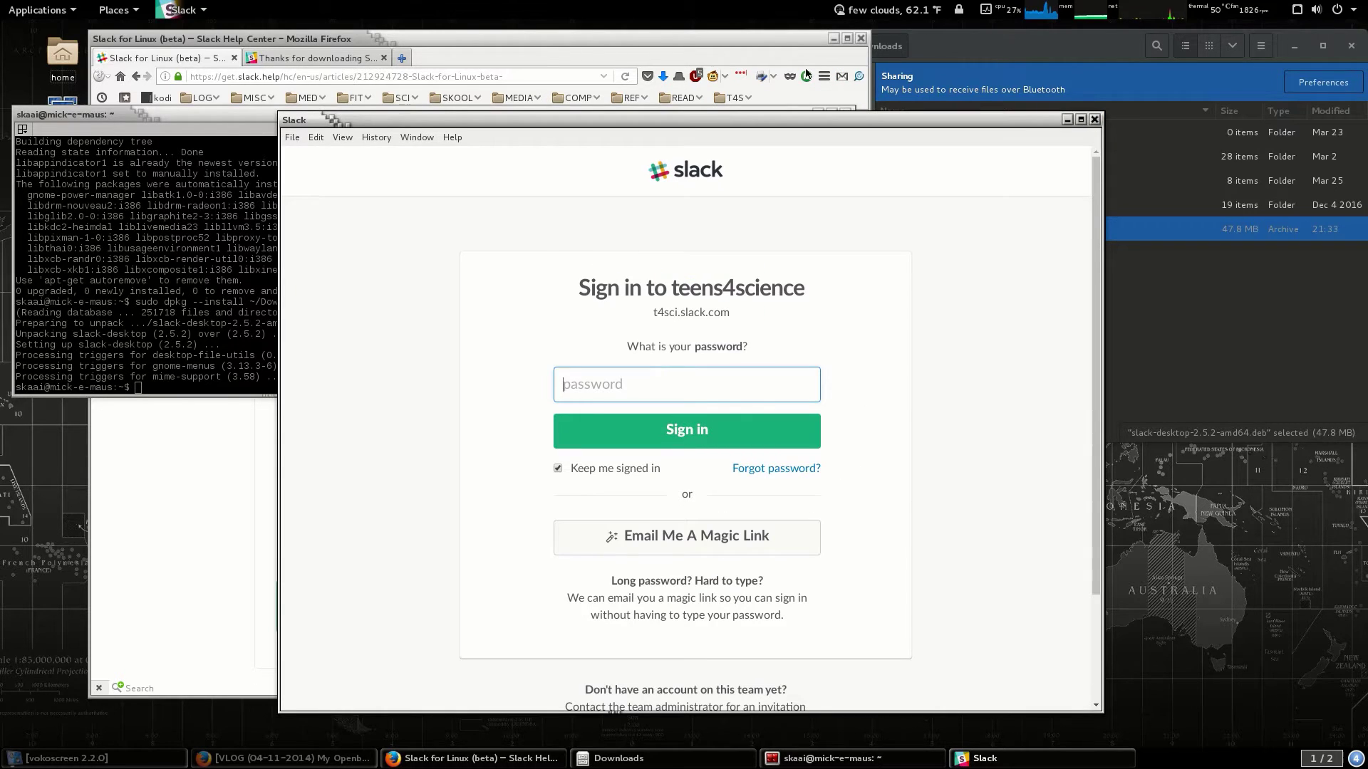
Open the Slack magic-link email in Gmail and follow its sign-in link.
left_click(842, 77)
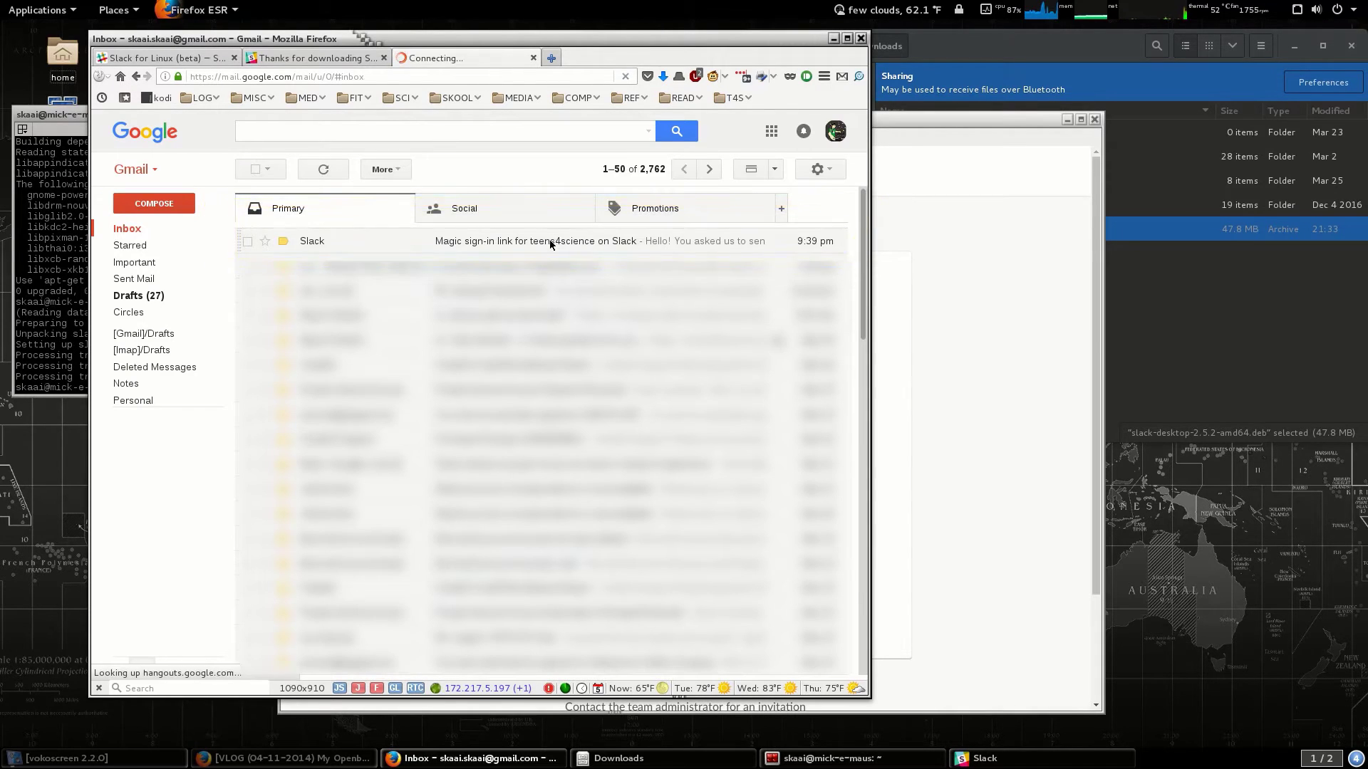
left_click(556, 242)
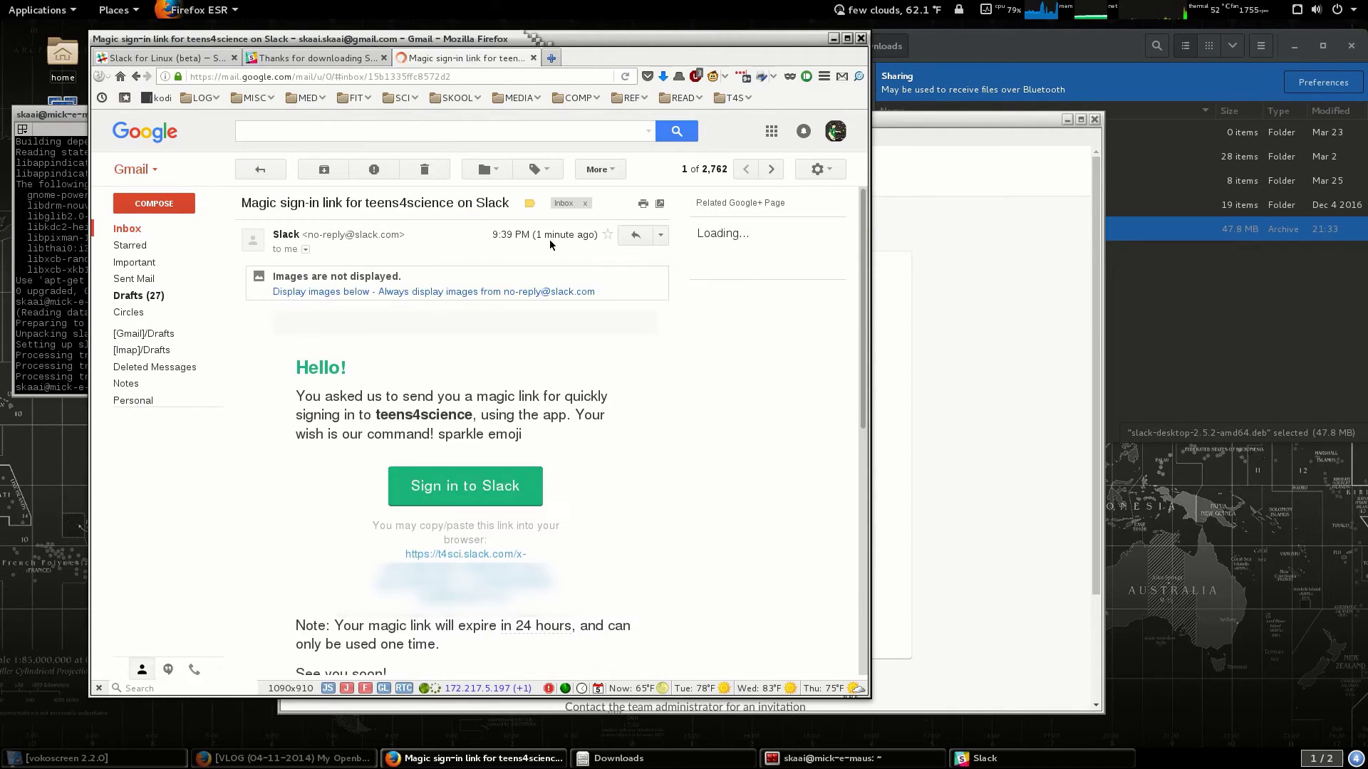
left_click(510, 485)
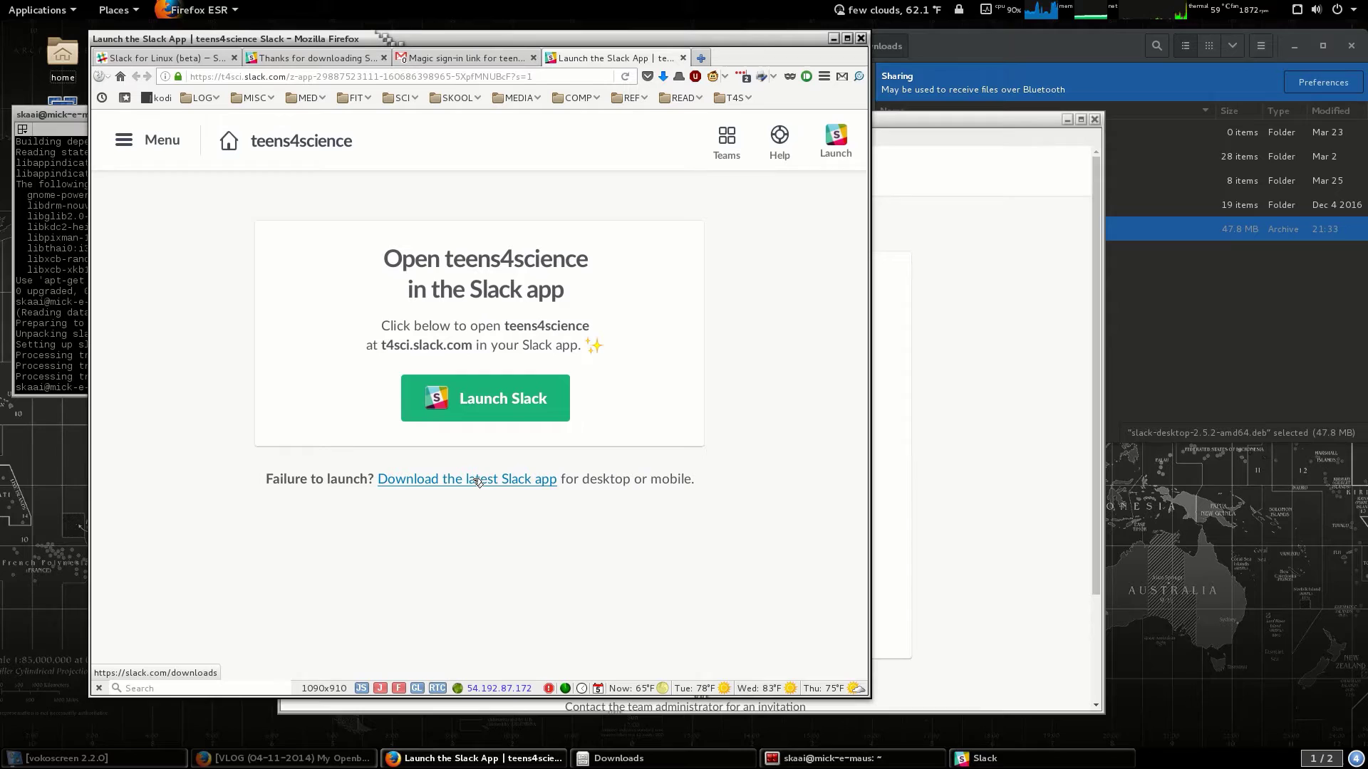
Open the teens4science workspace link in the Slack desktop app, confirming Slack as the handler.
left_click(496, 396)
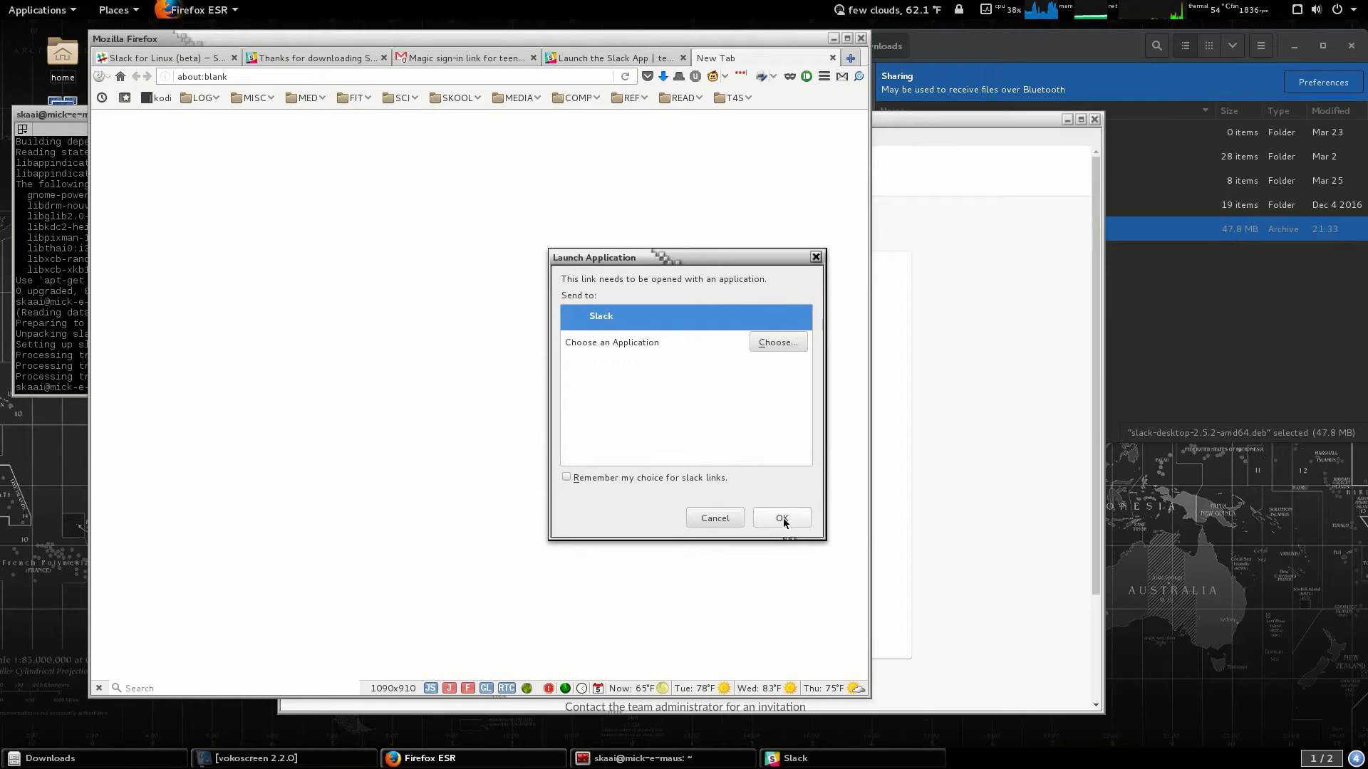
left_click(782, 519)
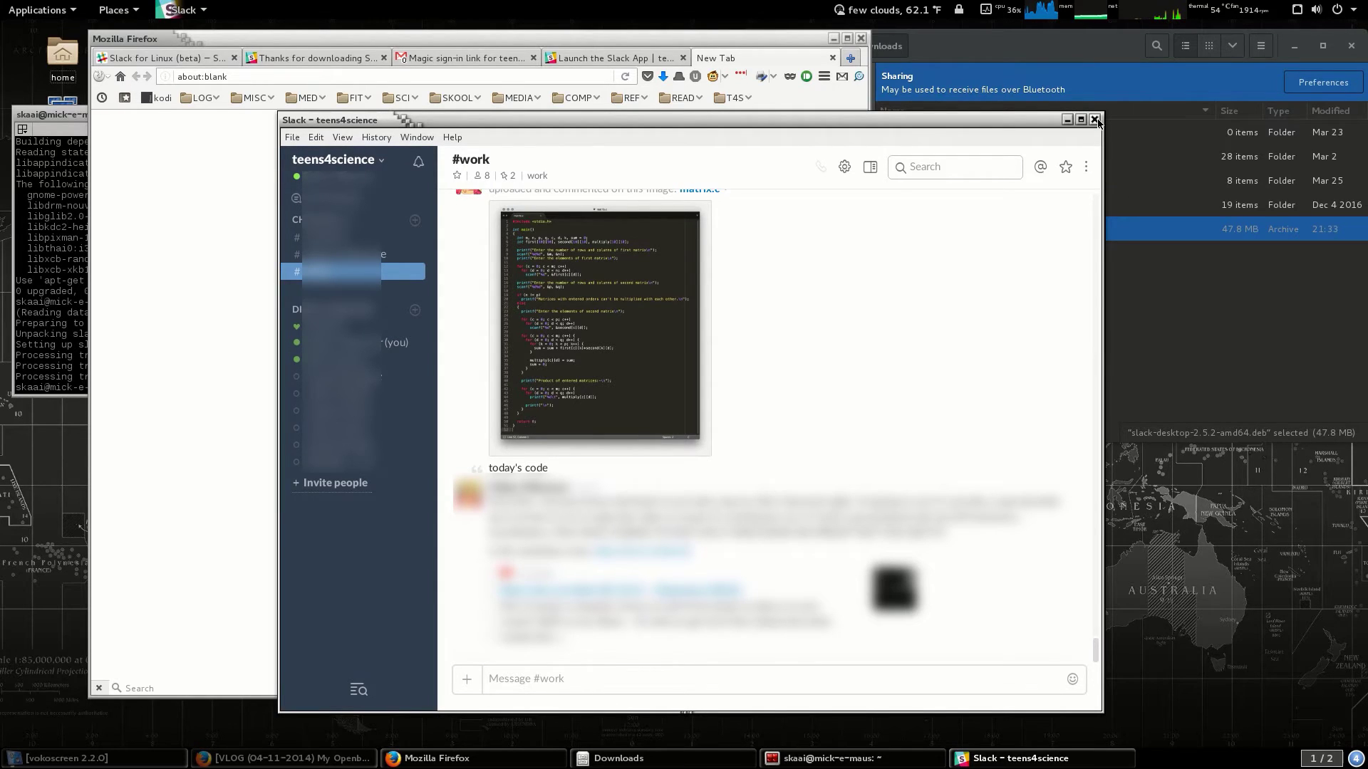
Close the Slack window once the #work channel has loaded.
left_click(1095, 120)
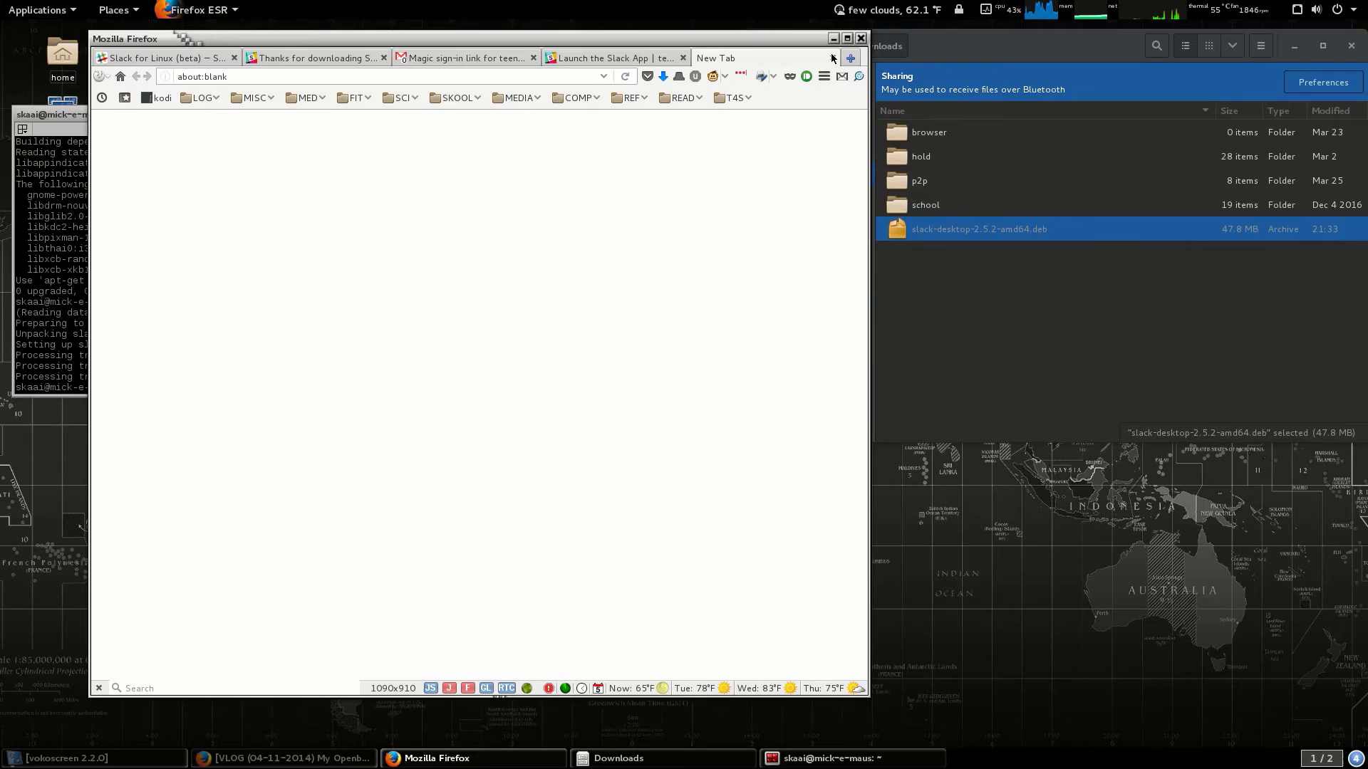
Close the New Tab, Launch the Slack App, Gmail and Thanks for downloading Slack tabs.
left_click(832, 58)
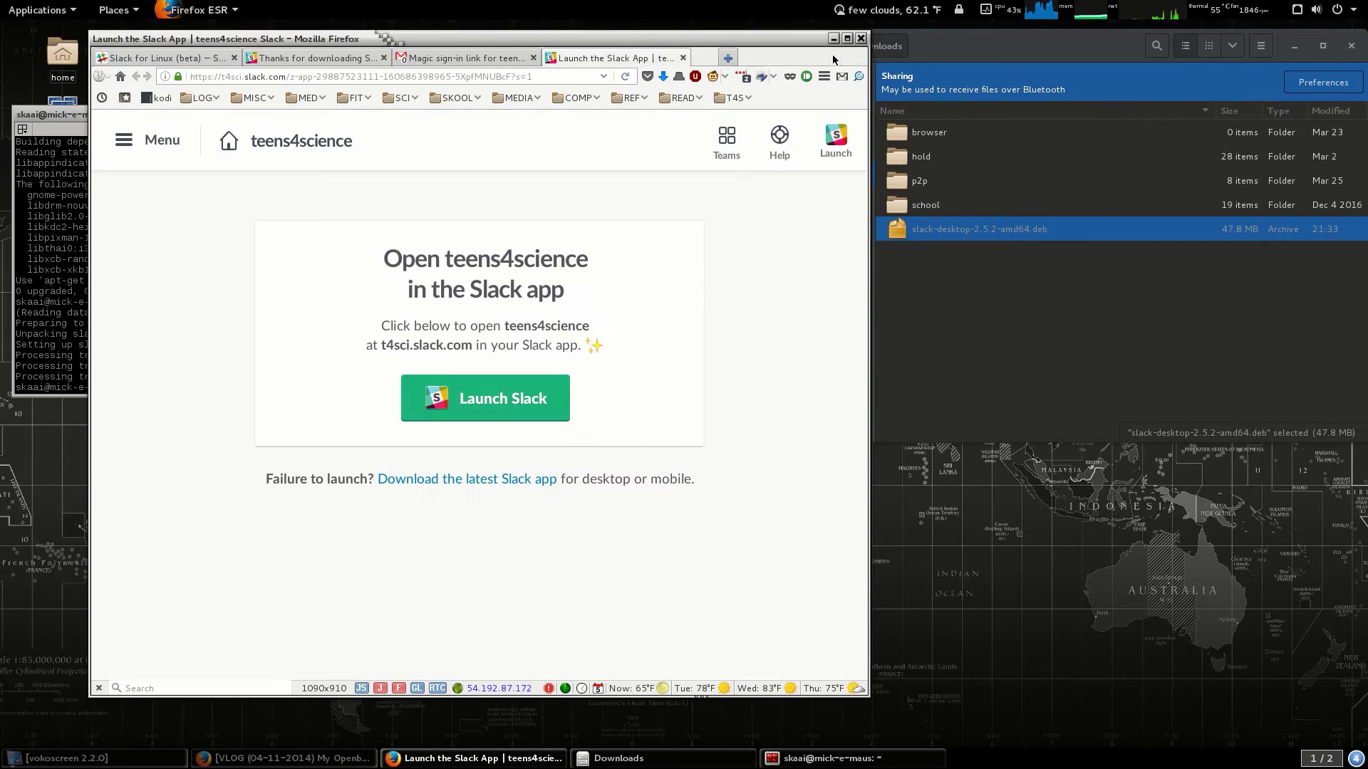
left_click(682, 58)
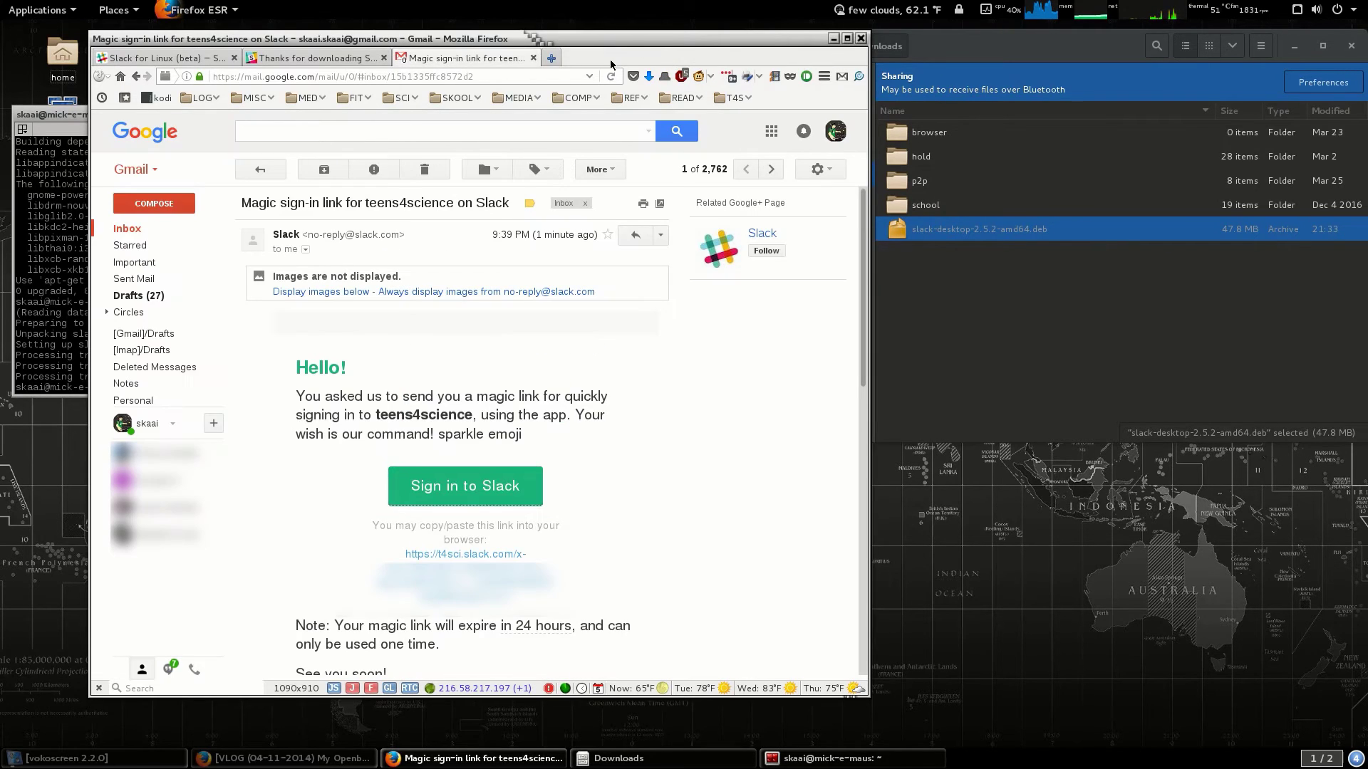
left_click(533, 58)
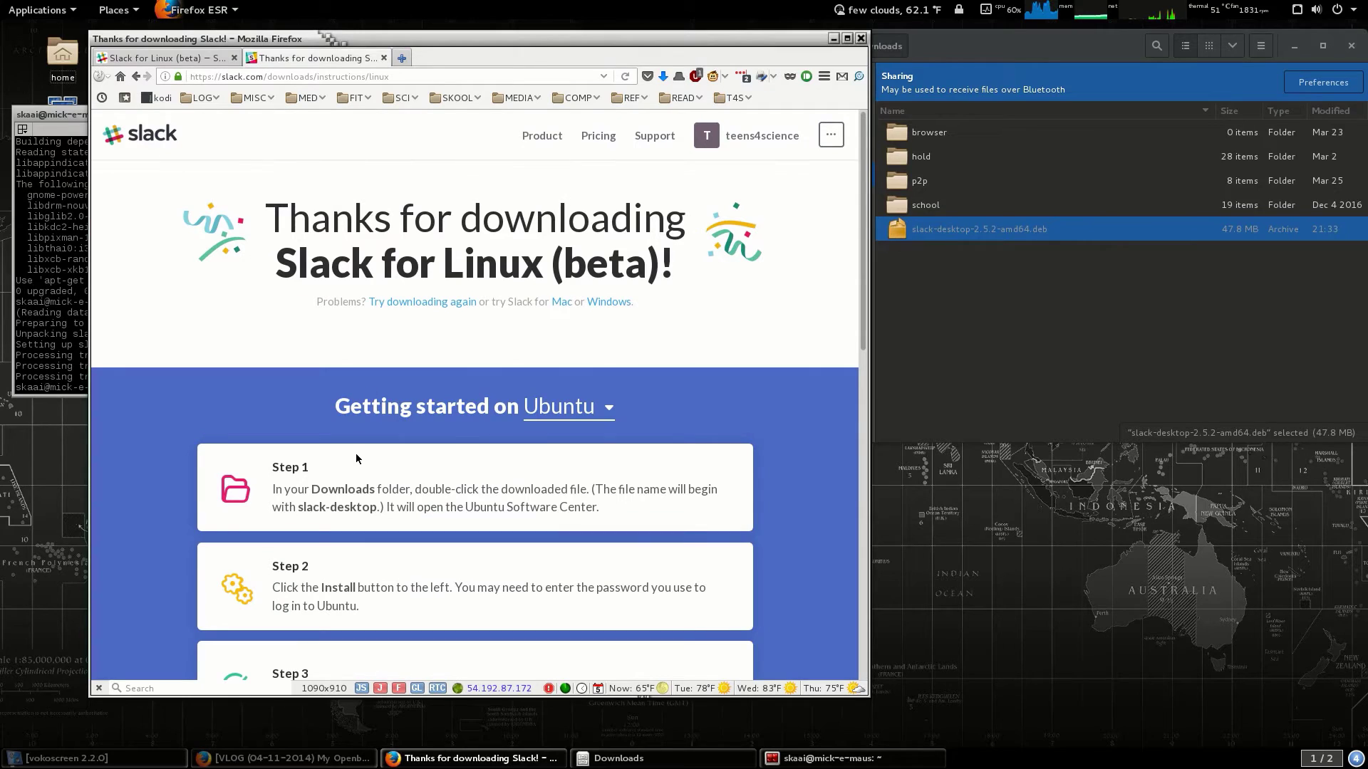
left_click(384, 58)
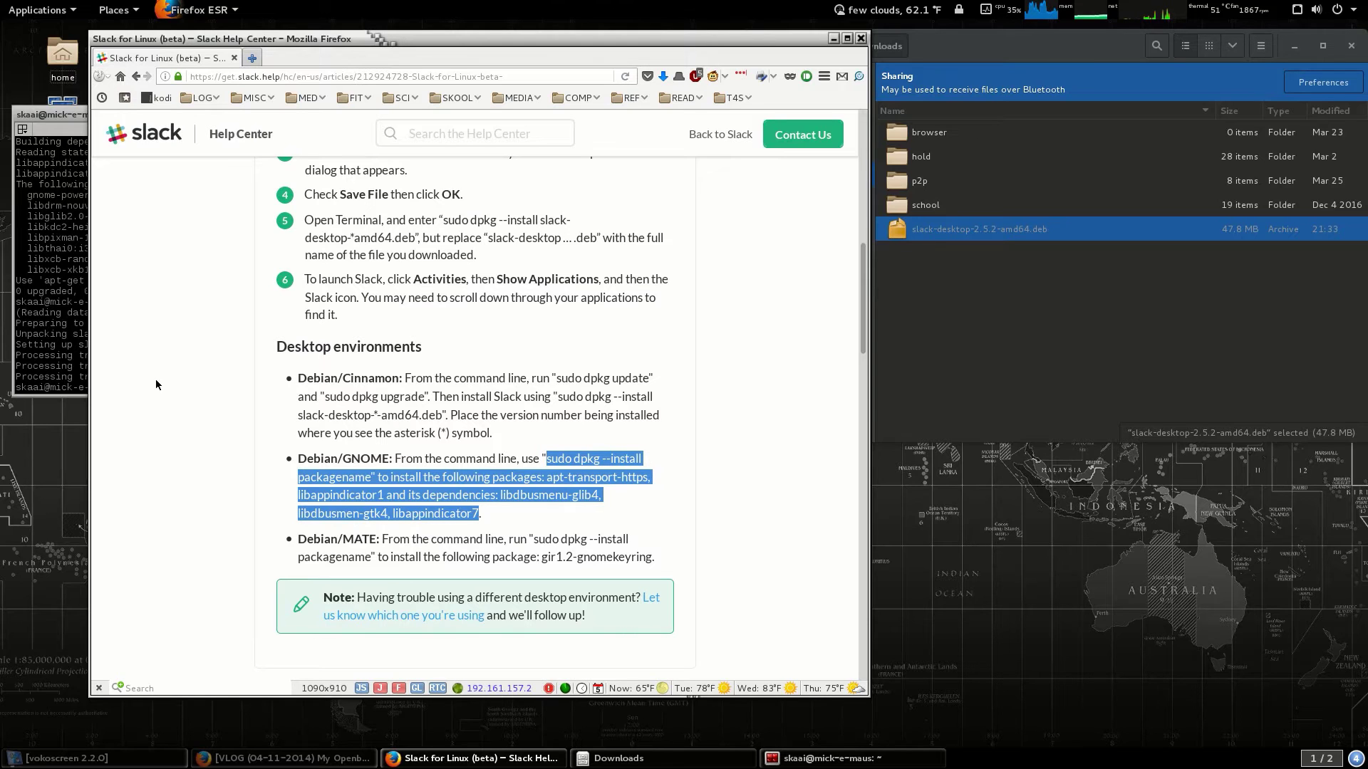
Launch Slack from the Activities search with 'slac' and nudge its window slightly upward.
key("super")
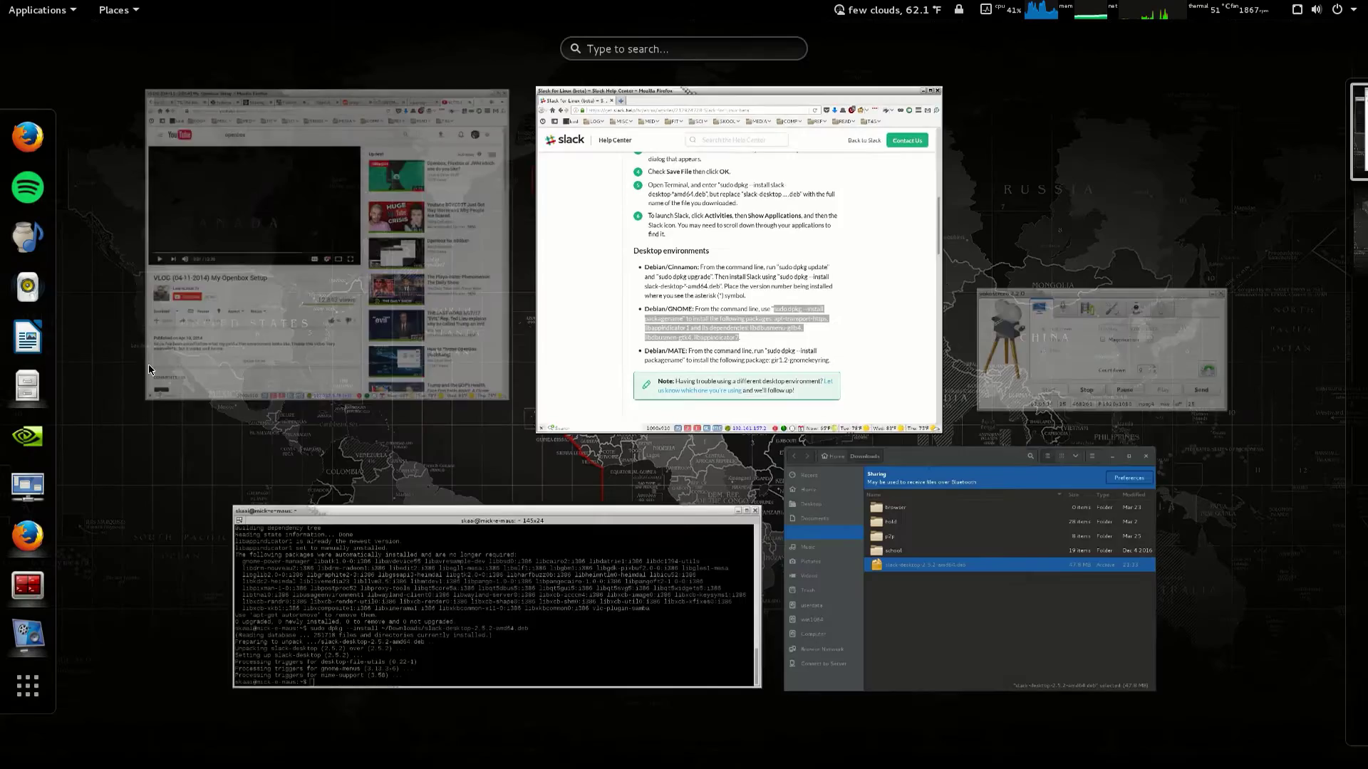
type("slac")
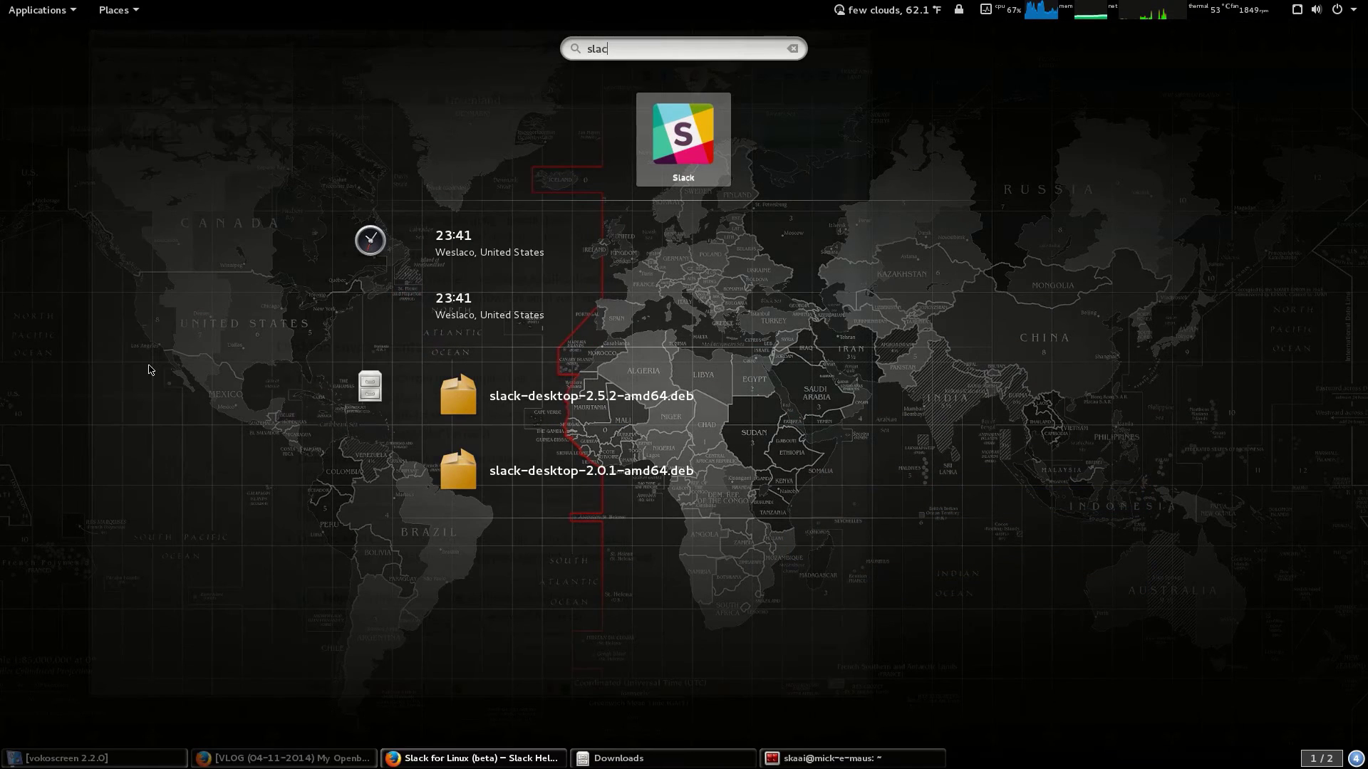
key("Return")
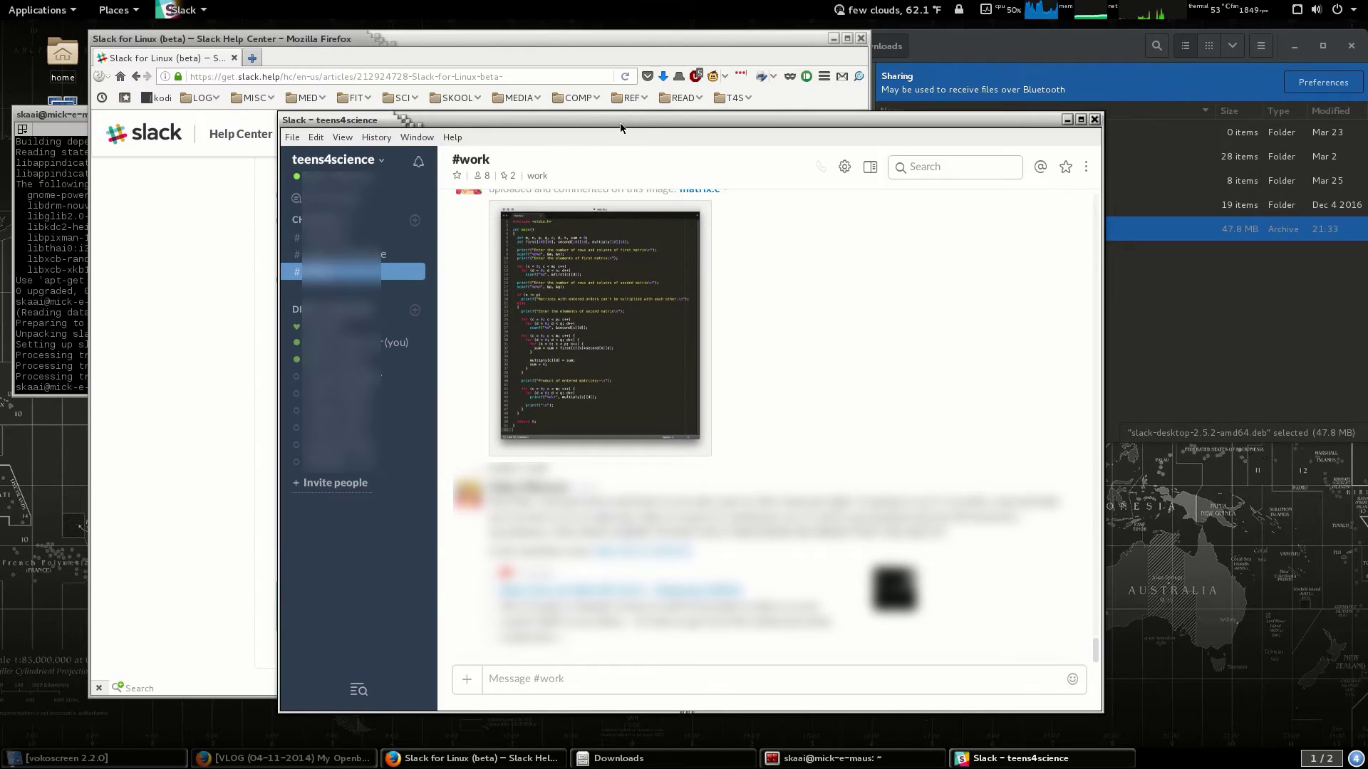
left_click_drag(649, 118, 656, 103)
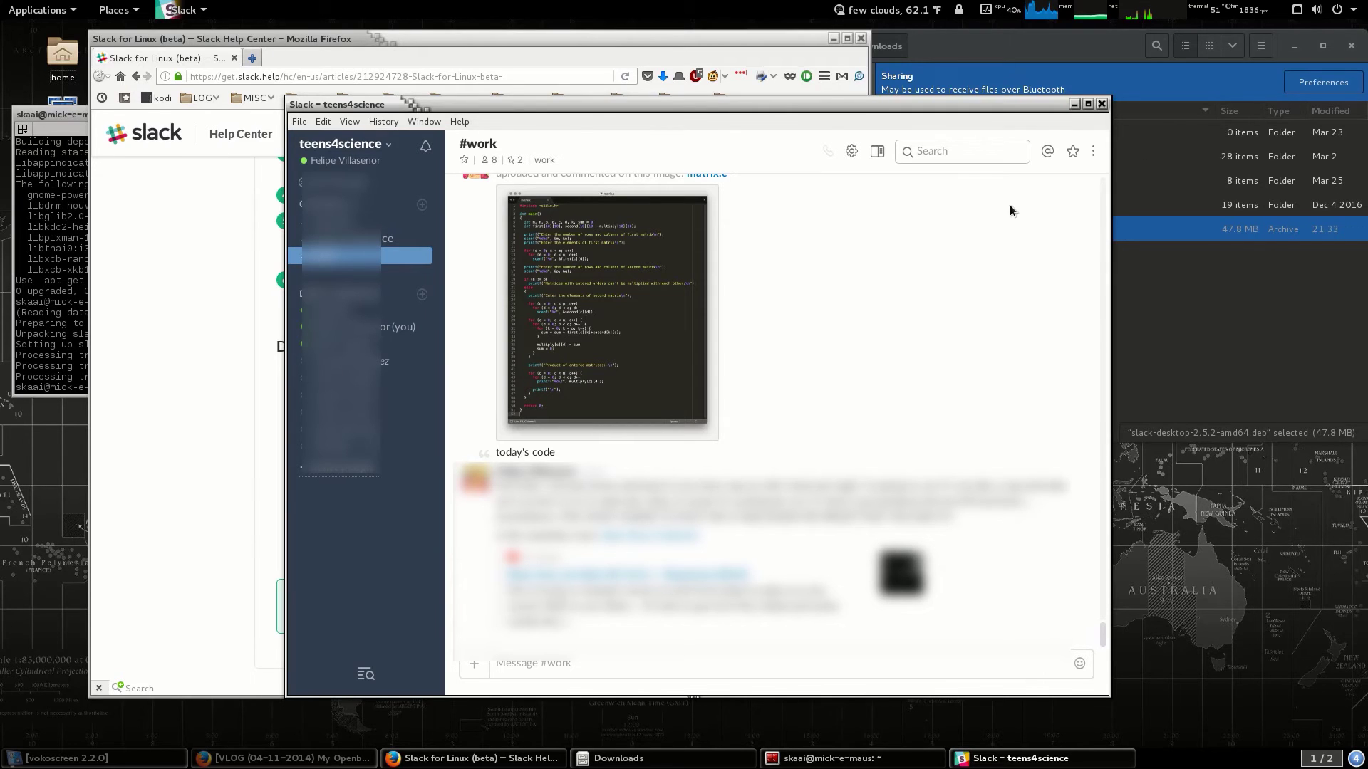
Add Slack to the dash favorites and bring the teens4science window forward.
mouse_move(608, 422)
key("super")
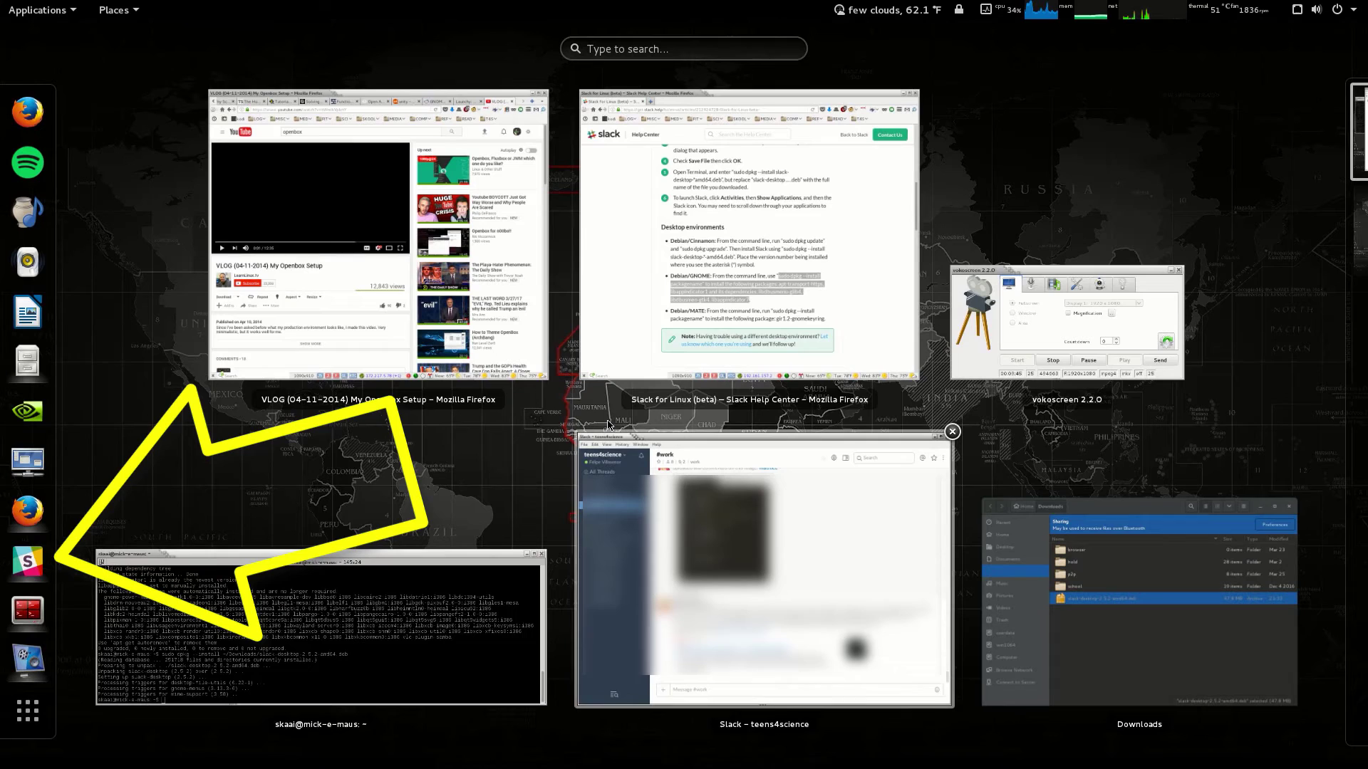
right_click(28, 566)
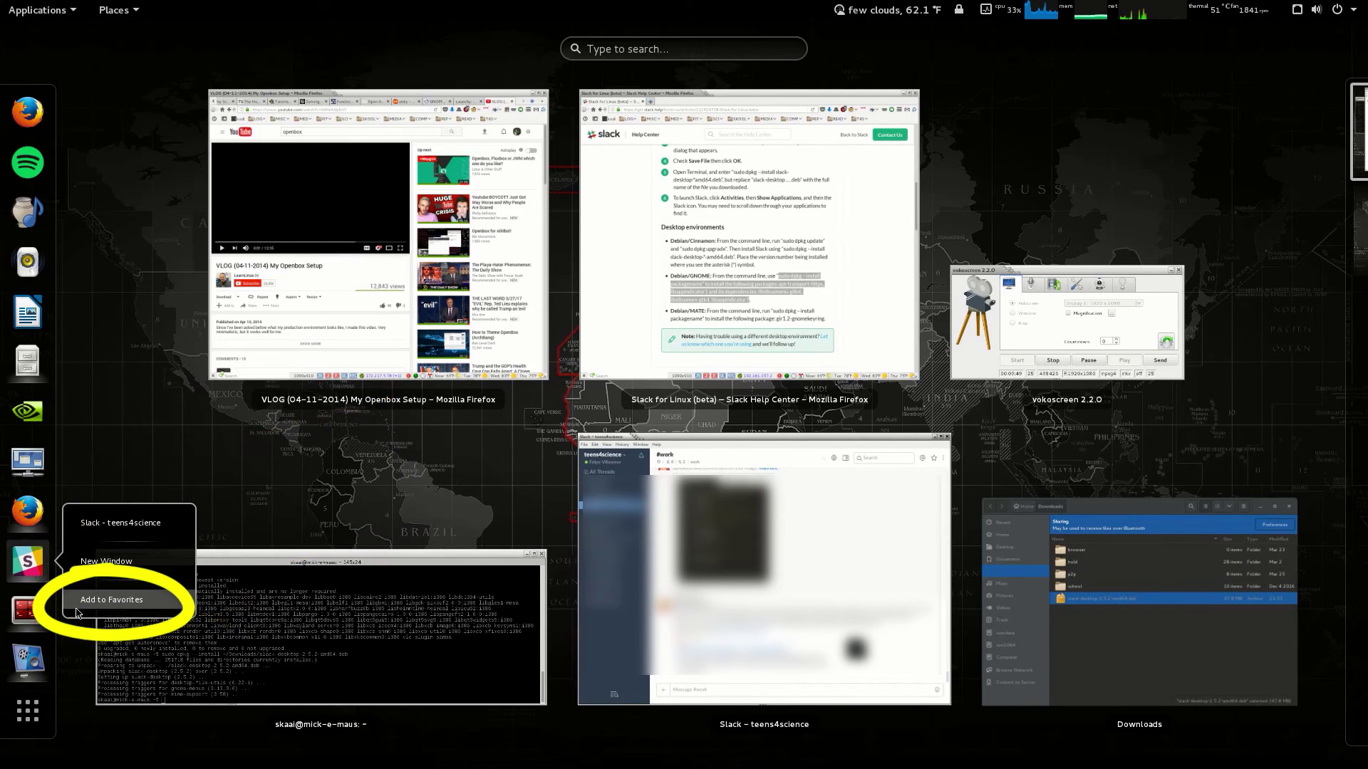
left_click(110, 600)
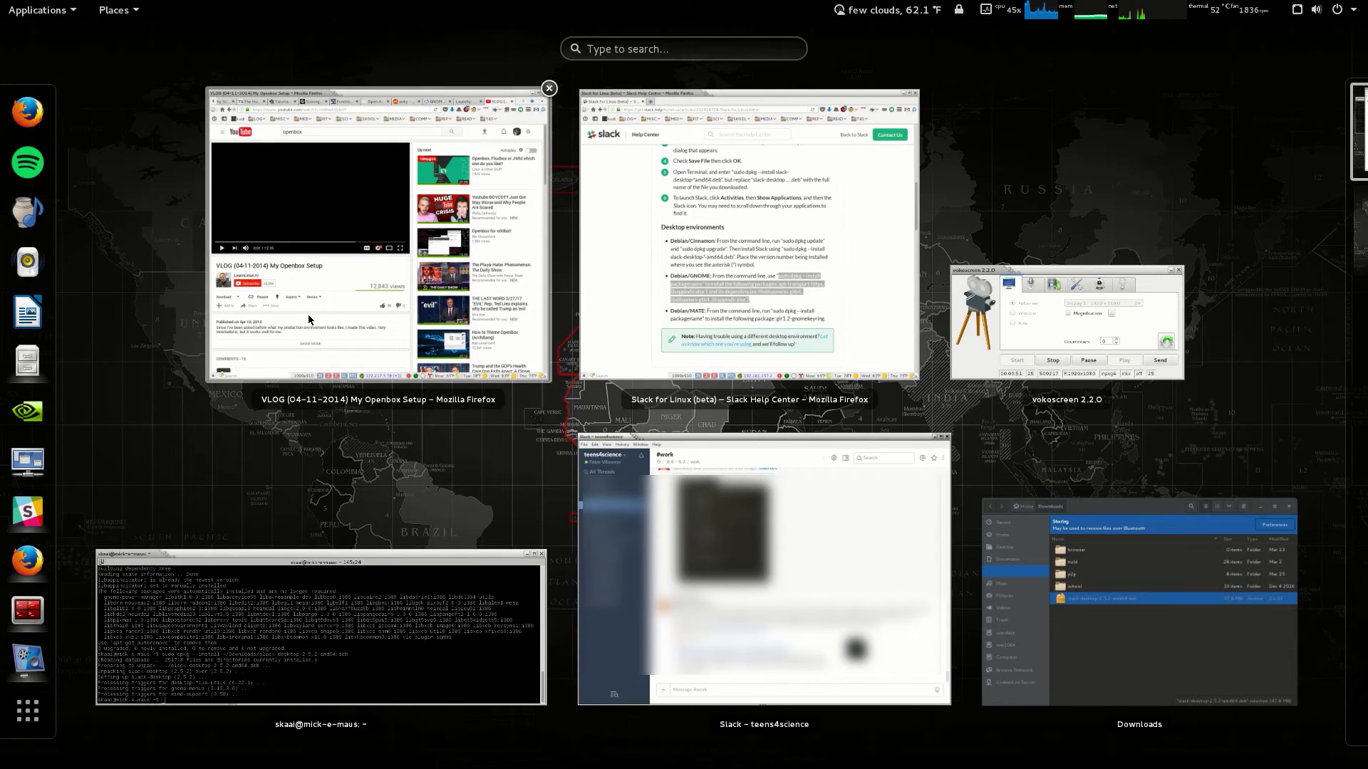
left_click(863, 553)
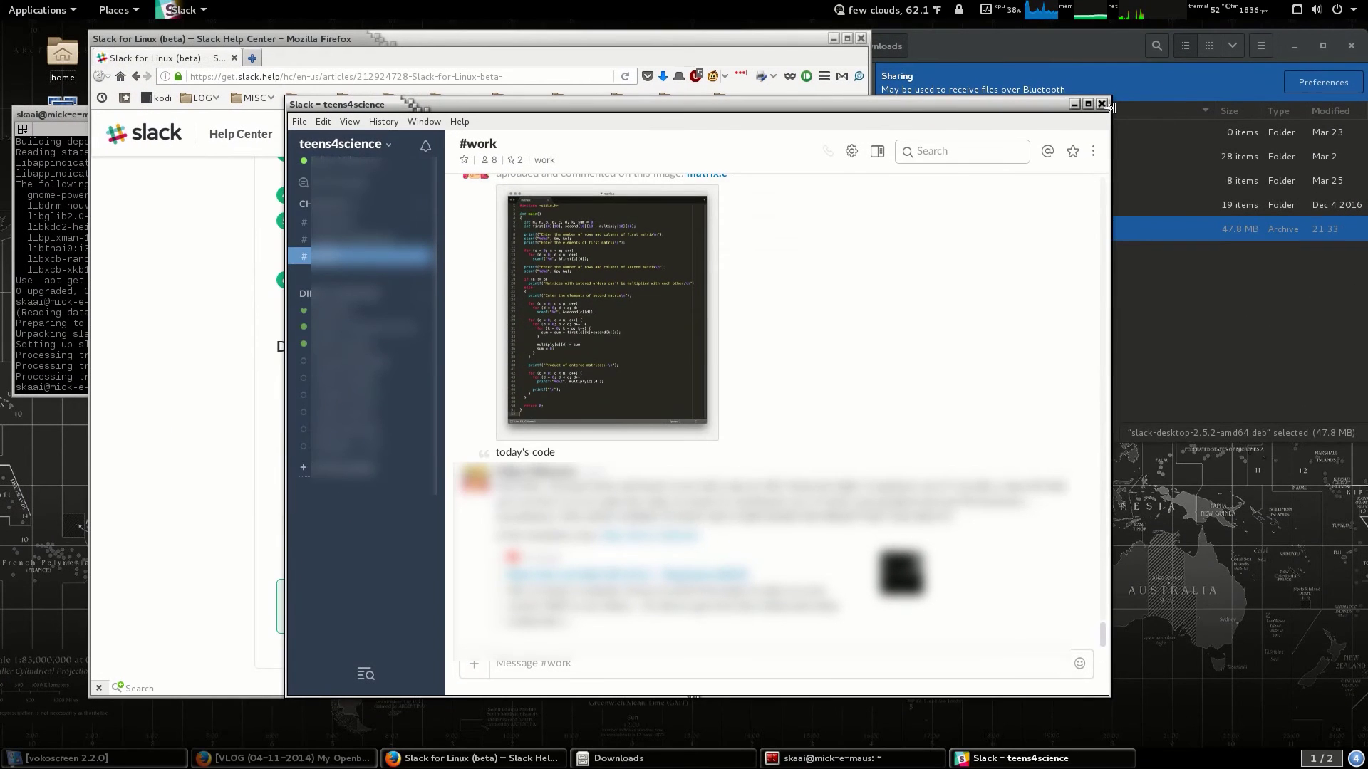
Enable 'Launch app on login' in the teens4science Linux App preferences.
left_click(298, 124)
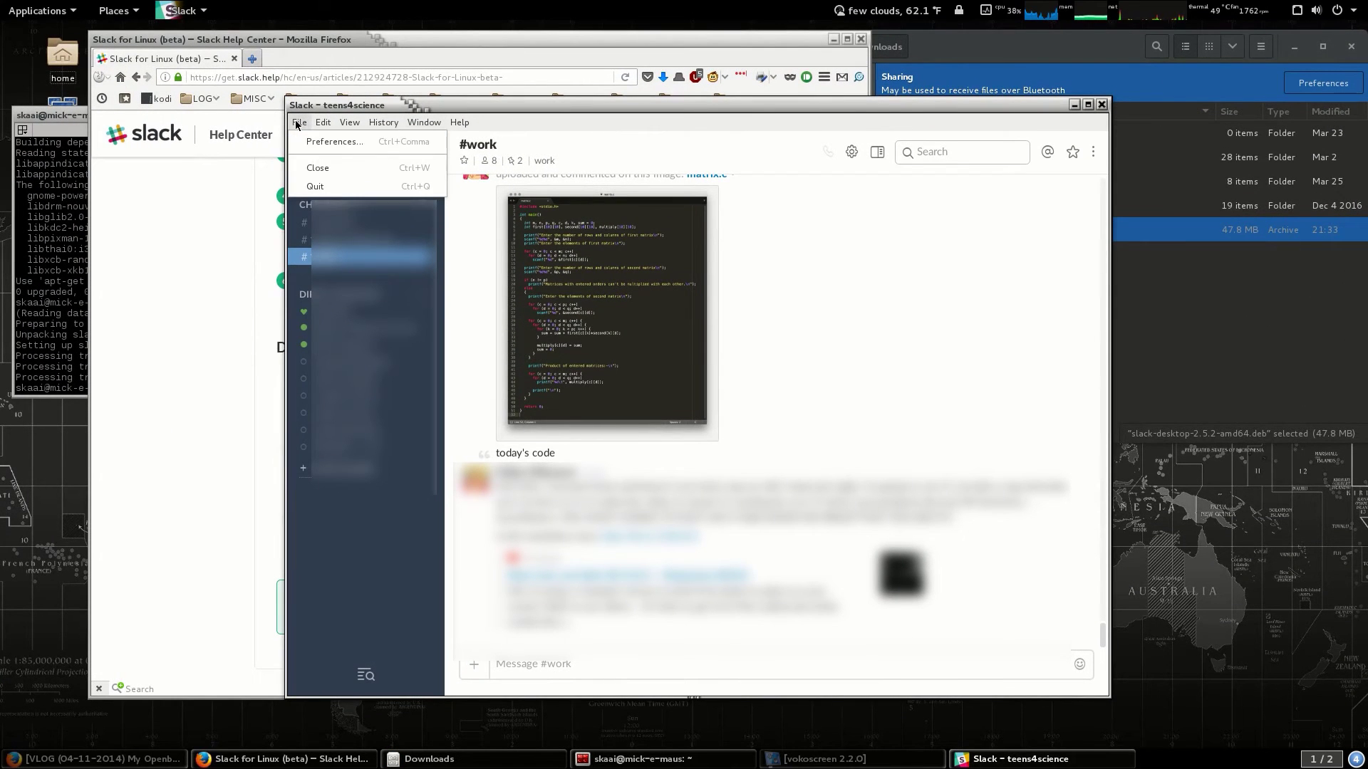
left_click(312, 142)
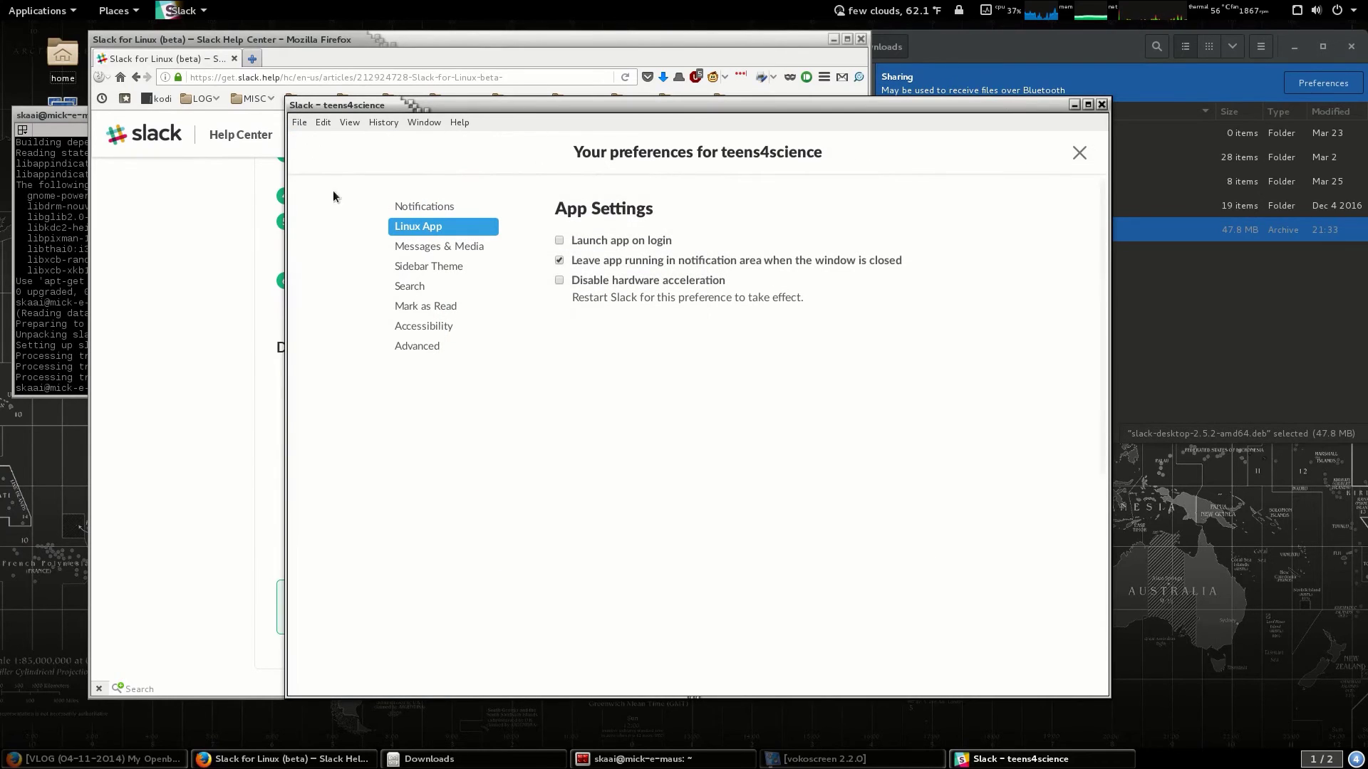
left_click(559, 242)
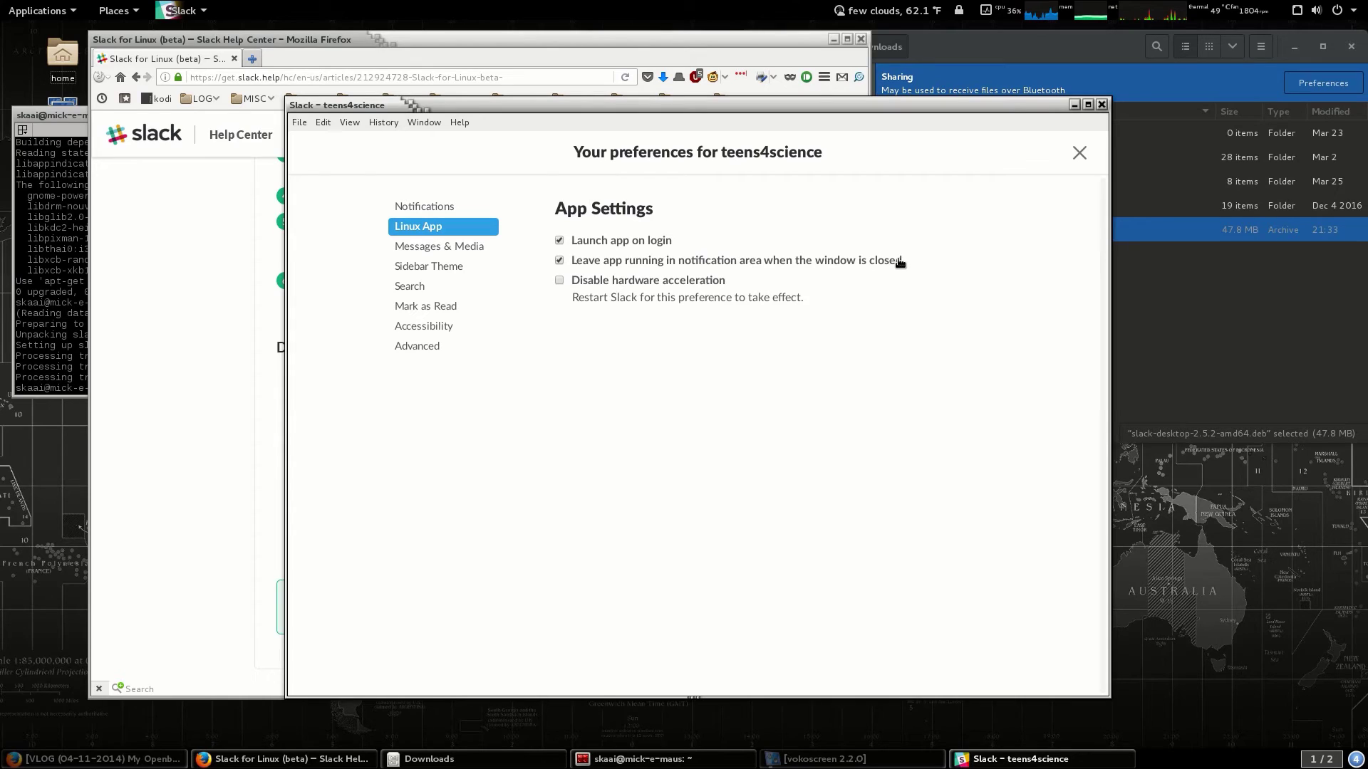
Preview Monument, Hoth, Aubergine and Choco Mint sidebar themes, choose Ochin, then return to Linux App settings.
left_click(447, 267)
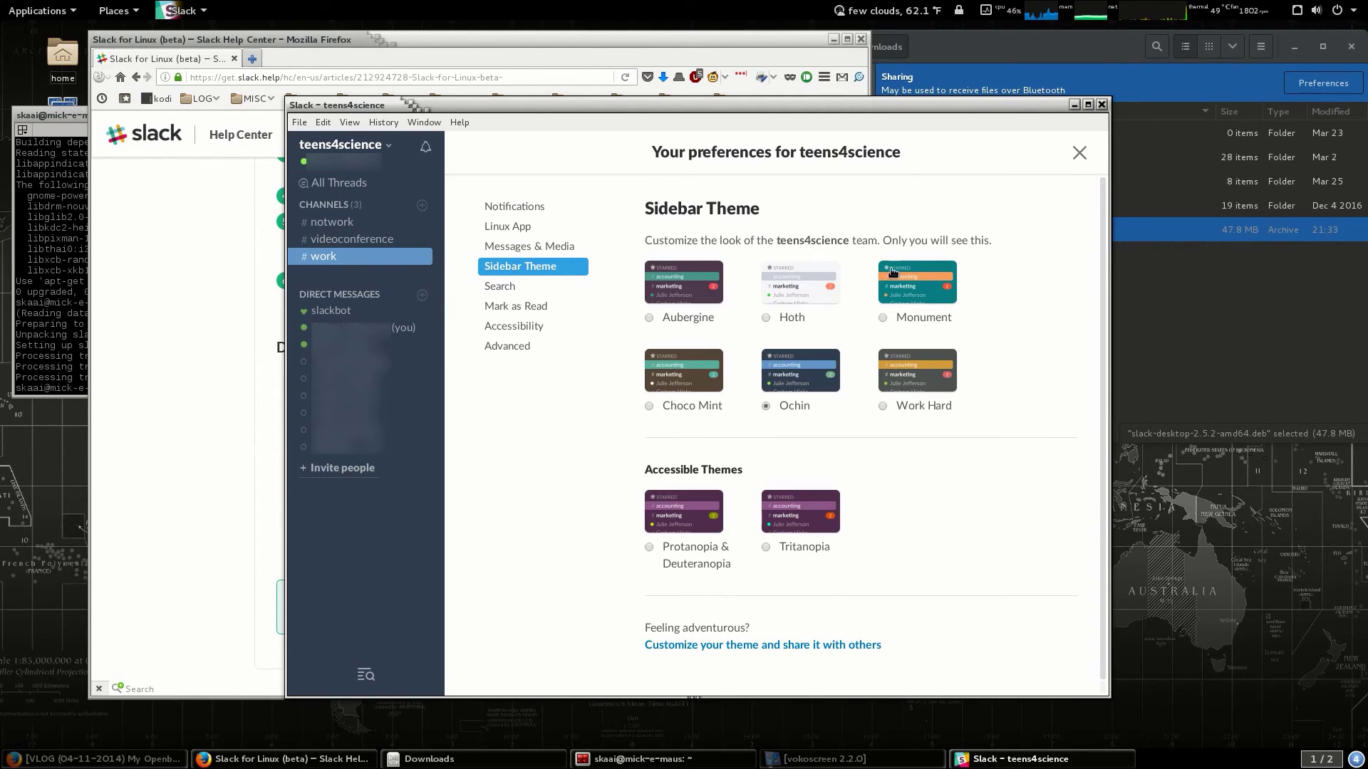
left_click(901, 278)
left_click(792, 289)
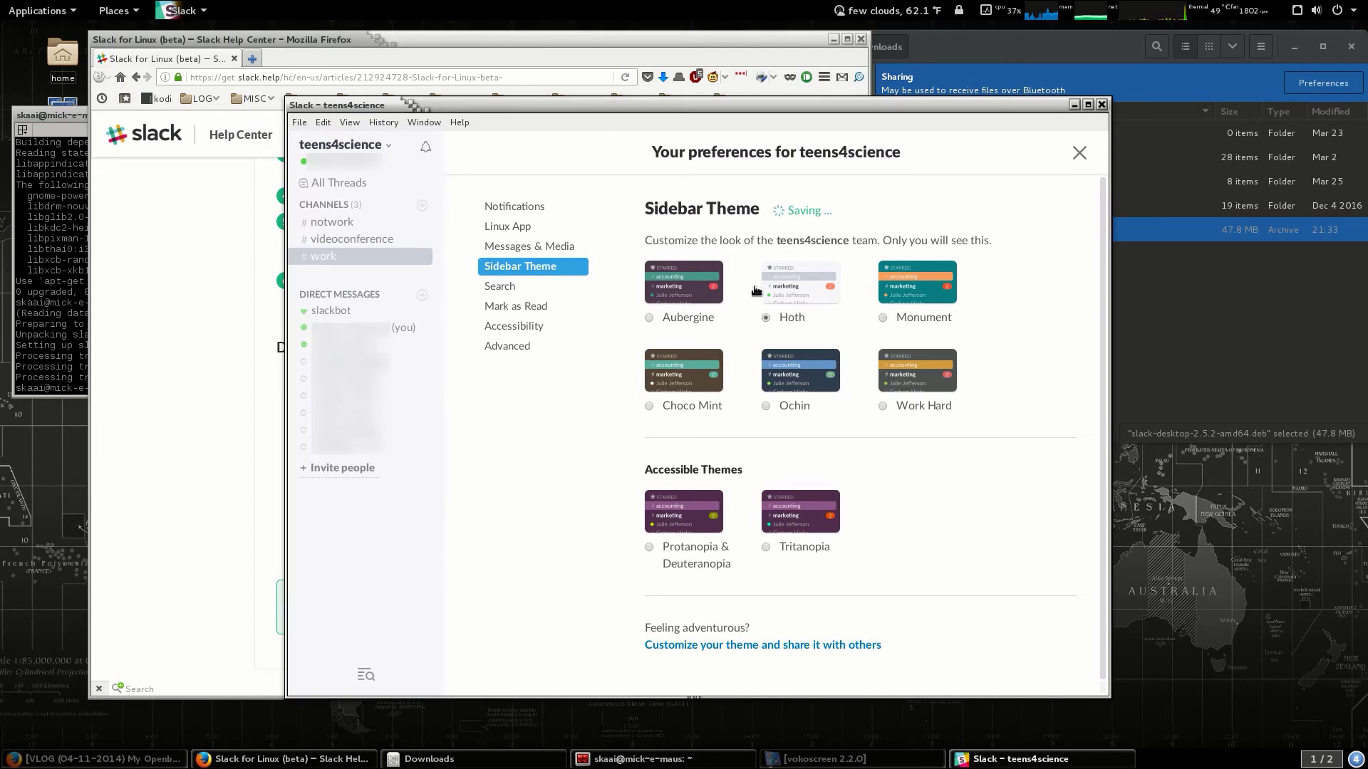
left_click(678, 289)
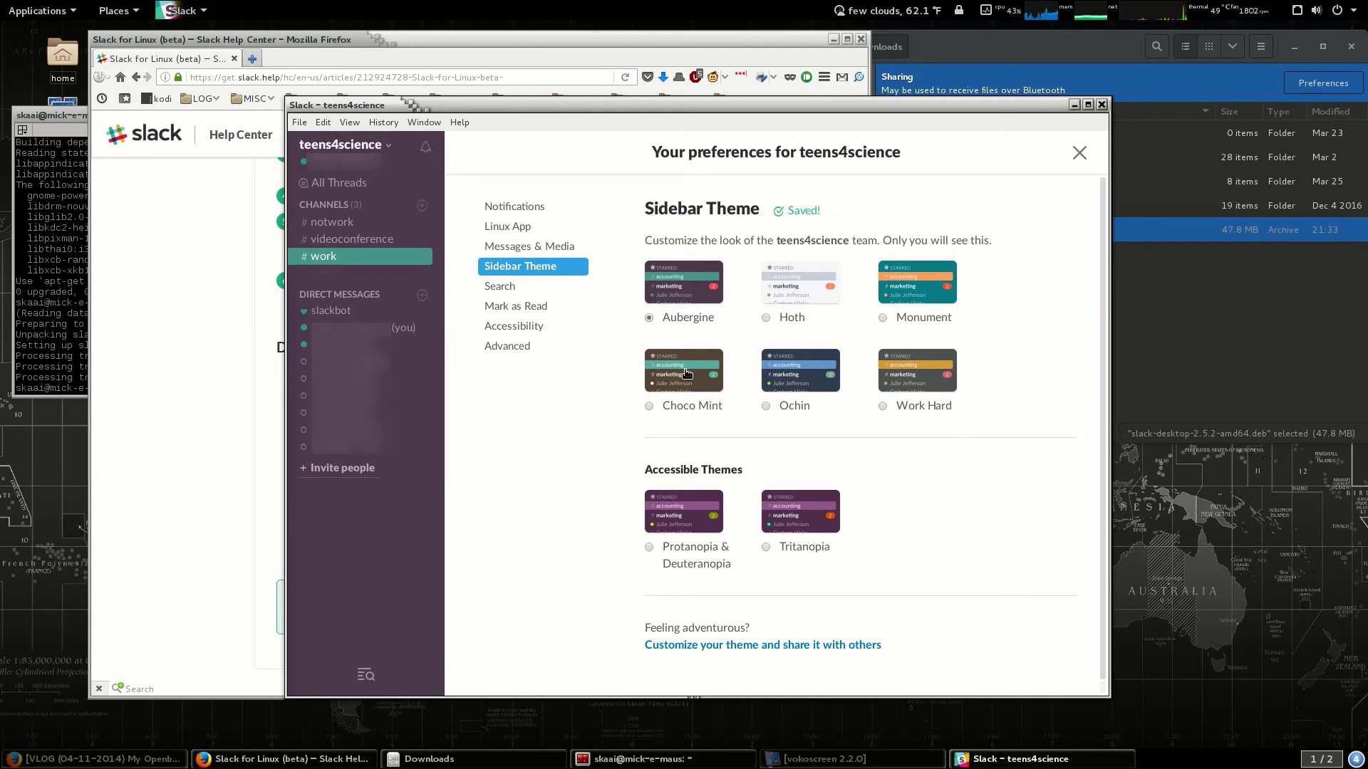
left_click(686, 376)
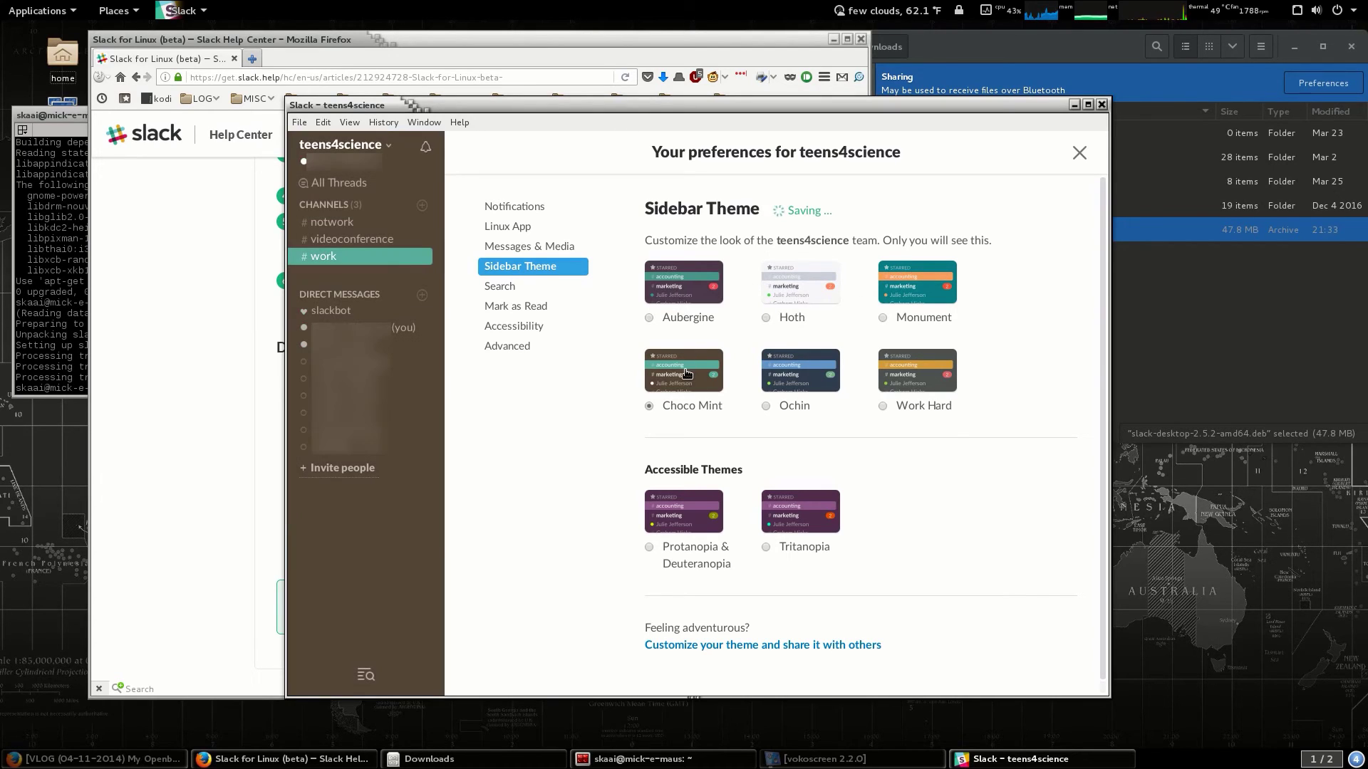
left_click(808, 384)
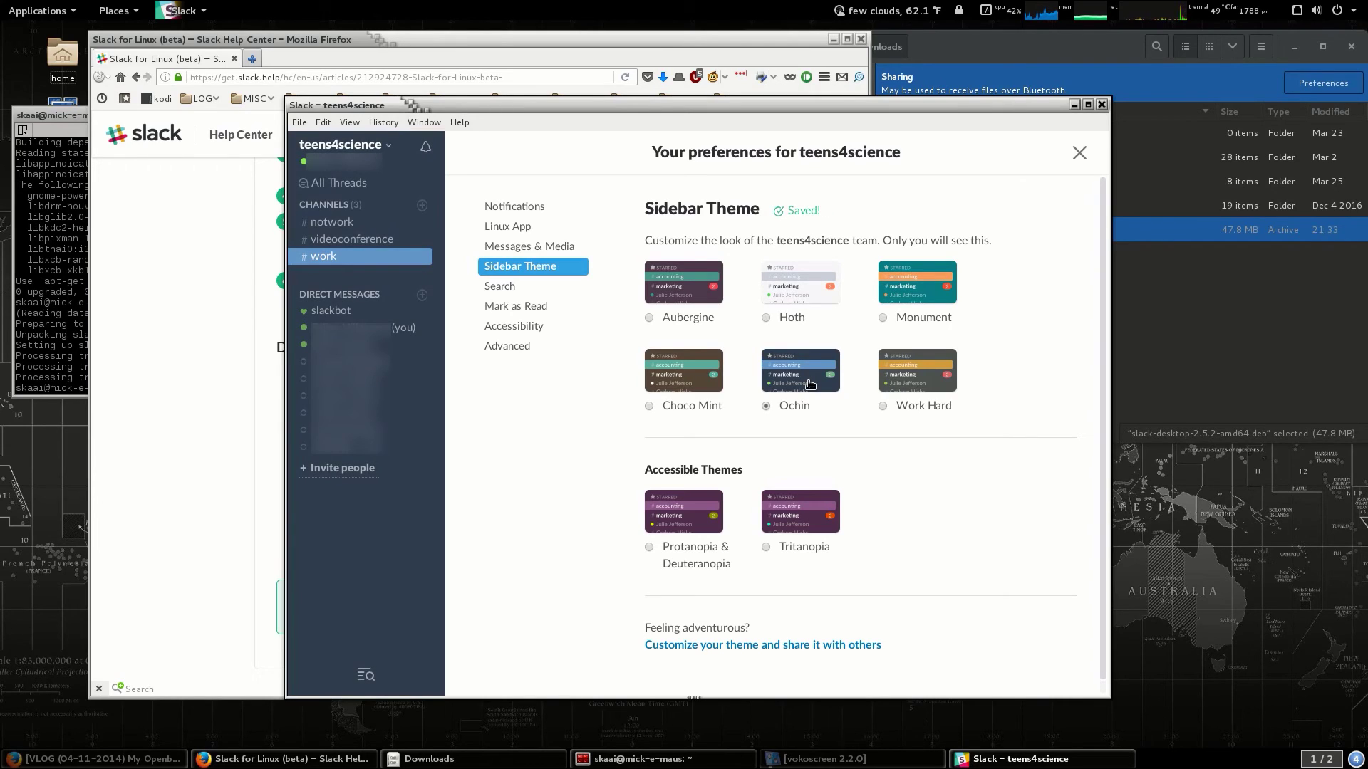
scroll(823, 633, "down", 1)
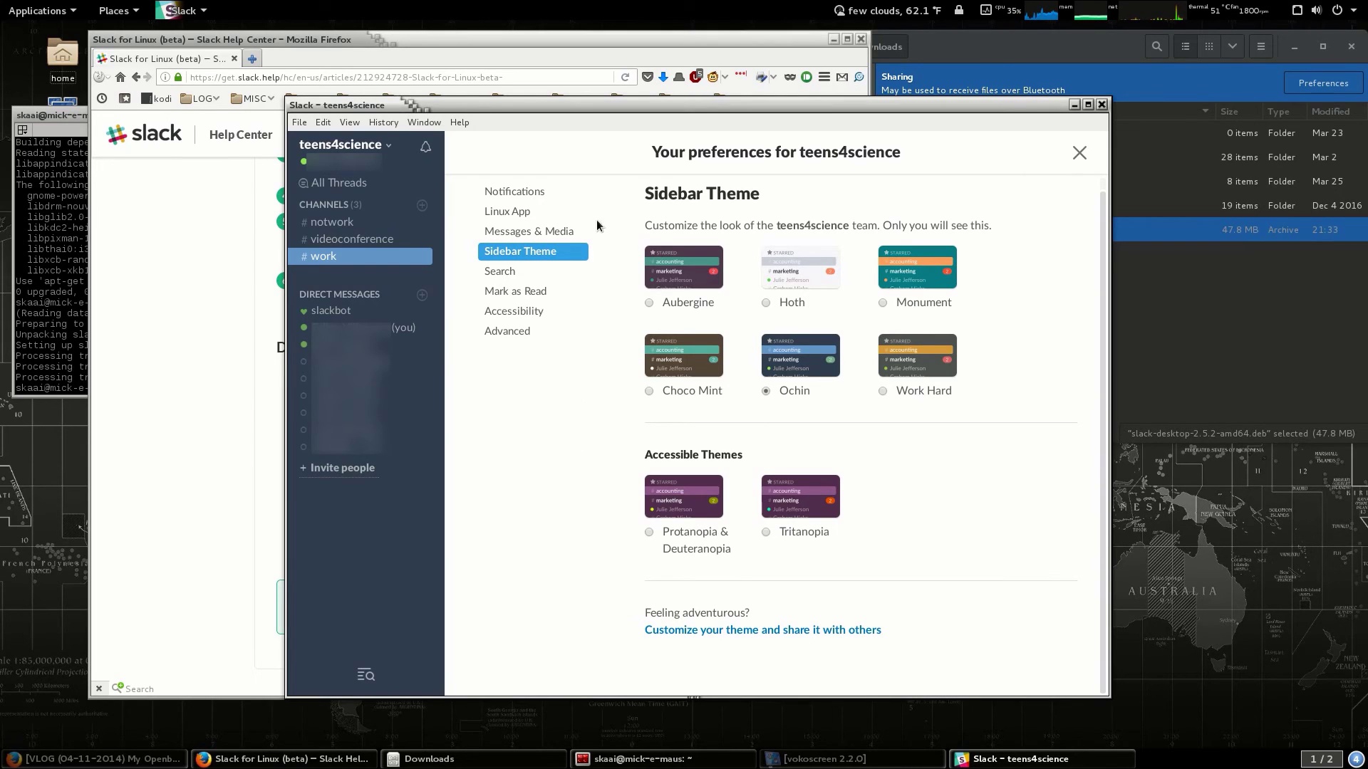
left_click(522, 211)
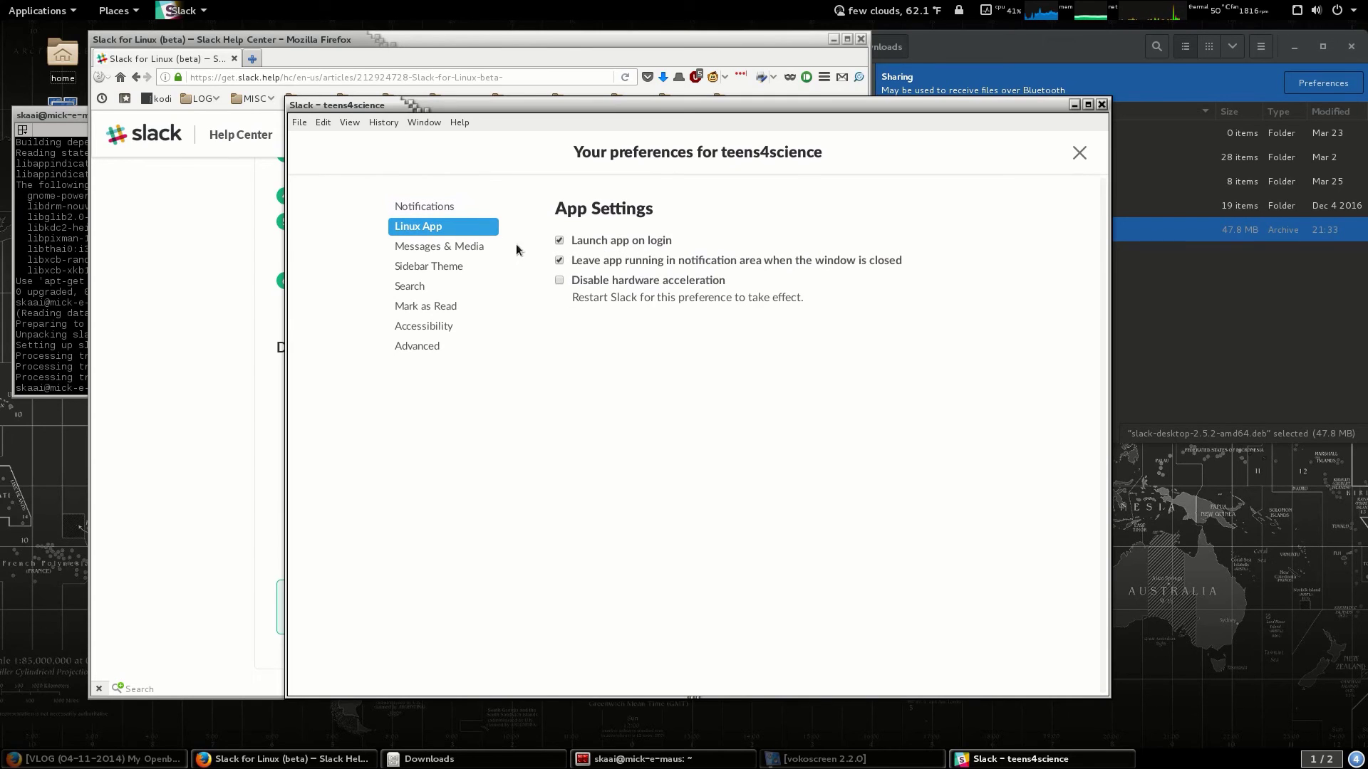
Close the preferences and the Slack window, then reopen Slack from the message tray.
left_click(1081, 153)
left_click(1101, 104)
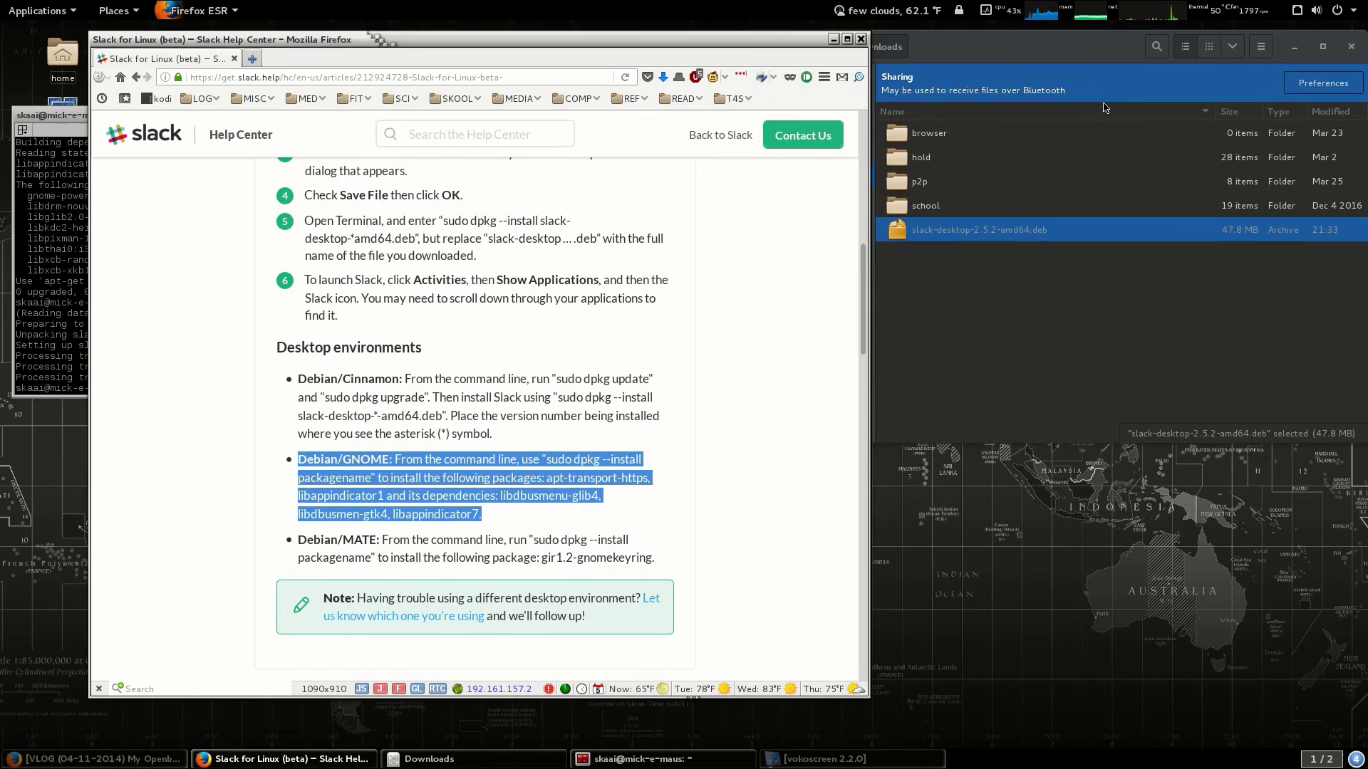
left_click(1355, 758)
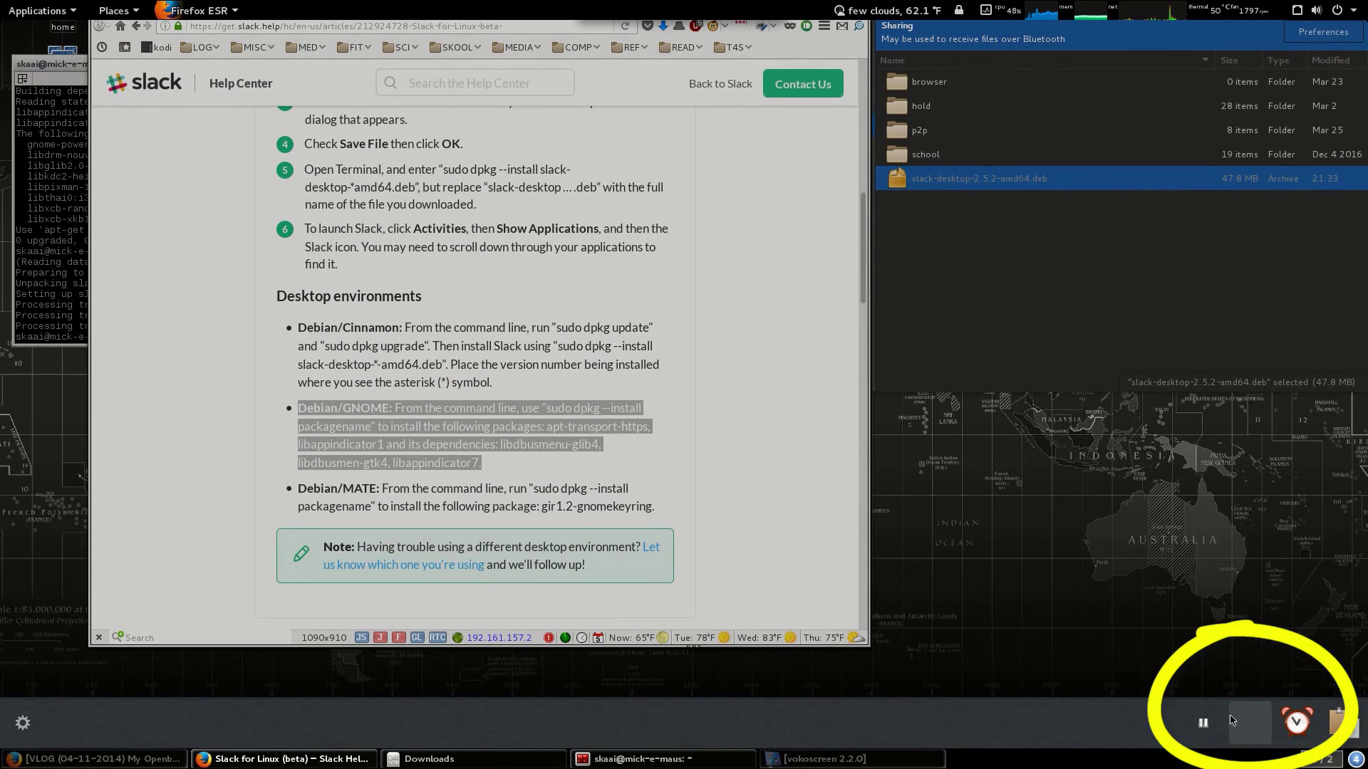
left_click(1249, 723)
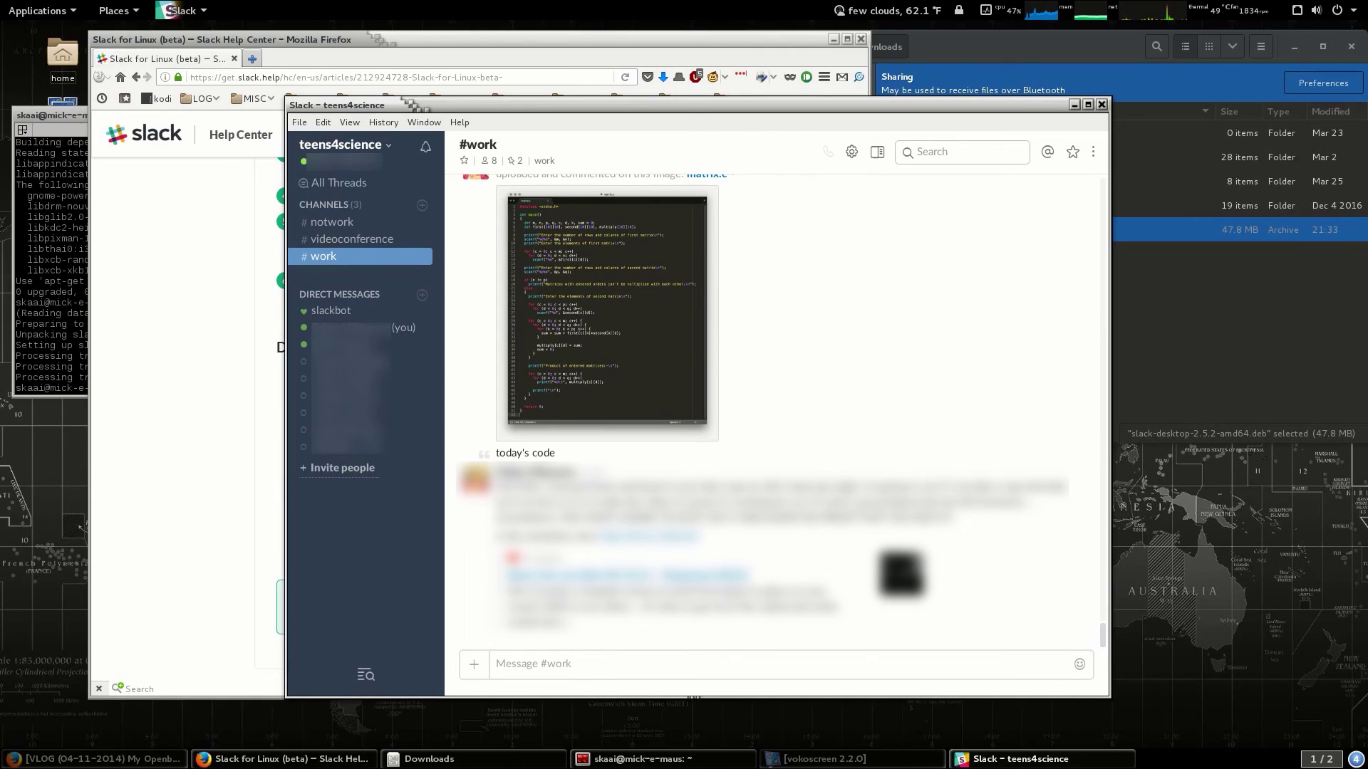
left_click(1355, 758)
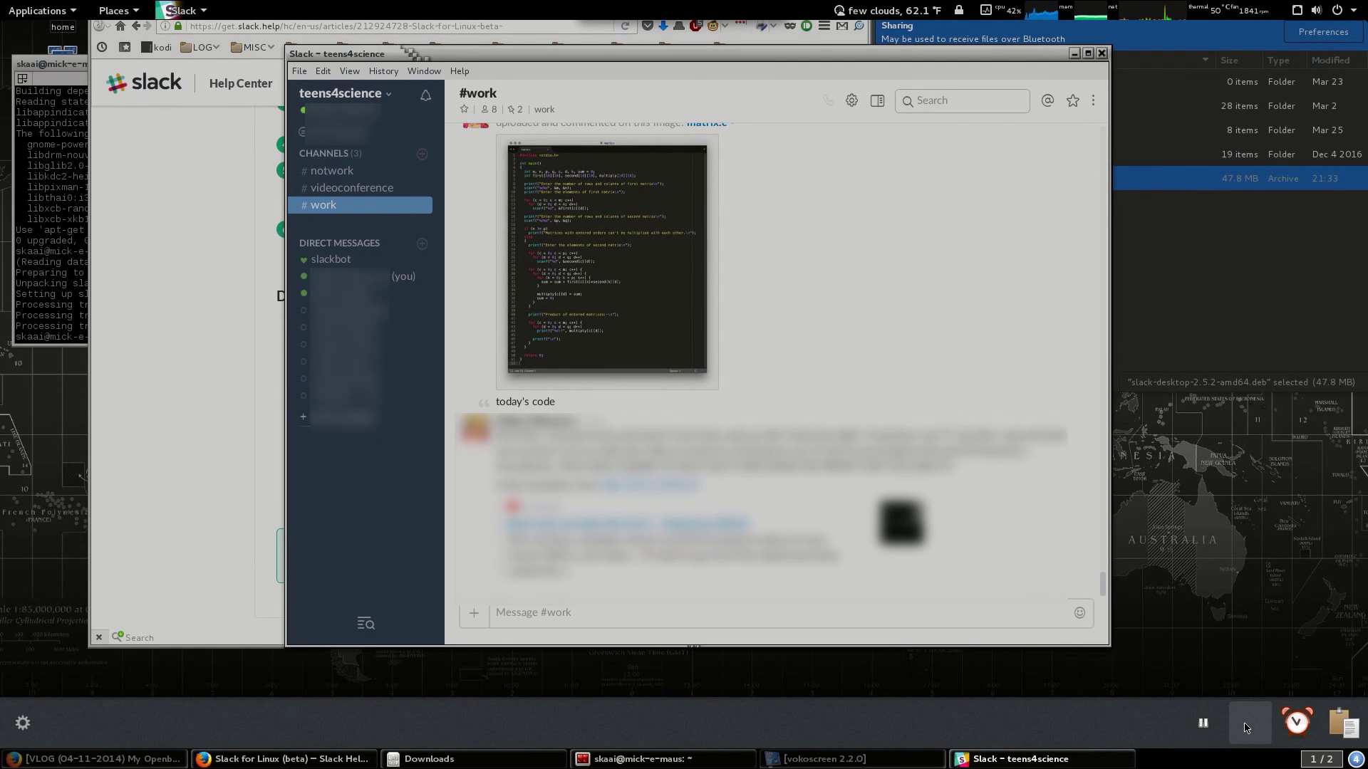
left_click(1104, 55)
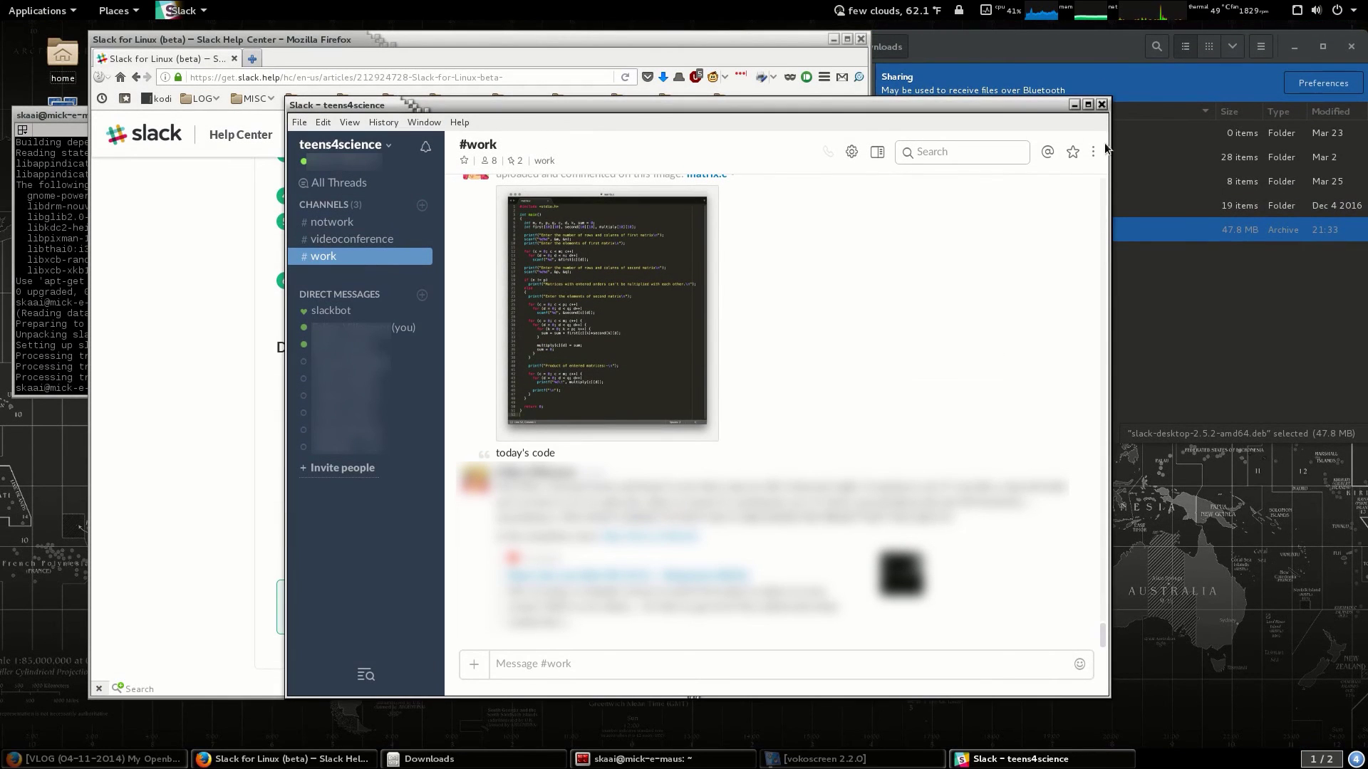
Close and reopen Slack twice more, via the message tray and the dash favorite.
left_click(1101, 104)
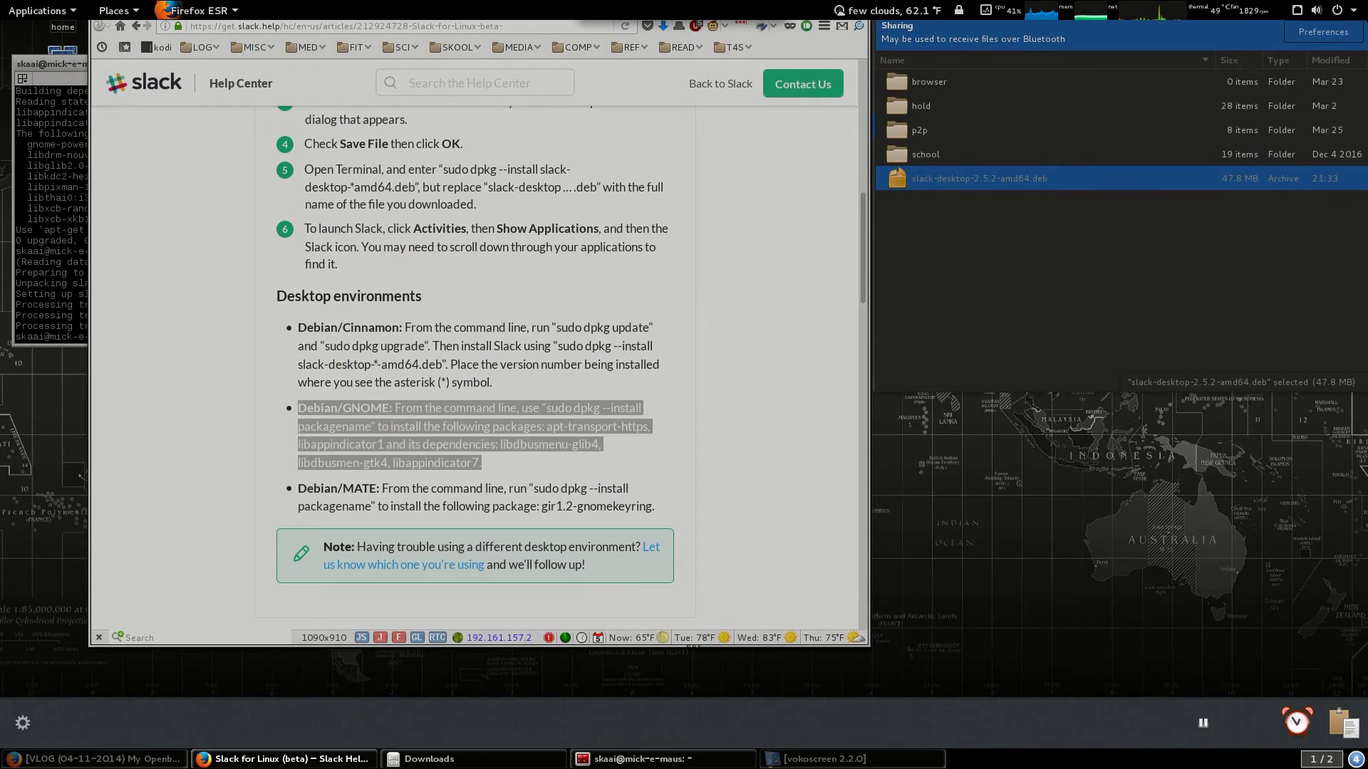
left_click(1243, 734)
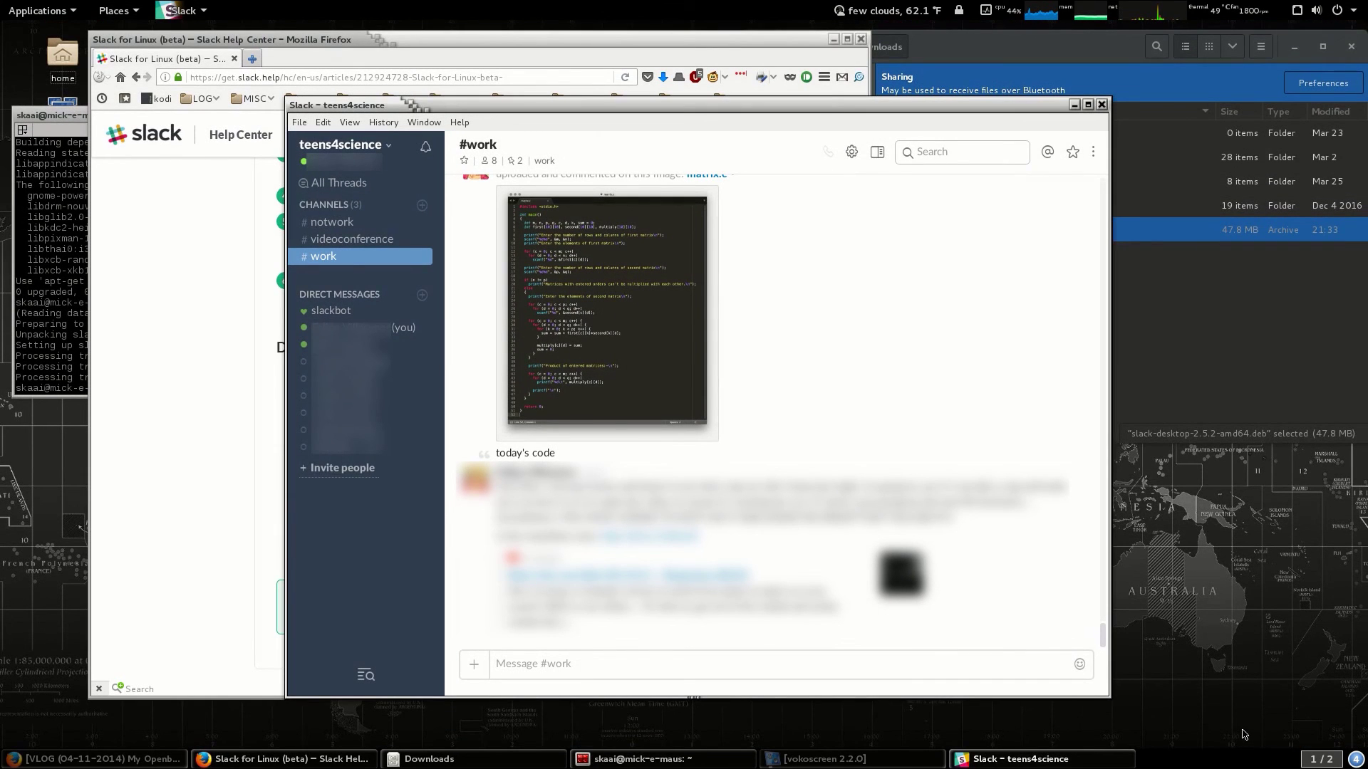
left_click(1101, 105)
key("super")
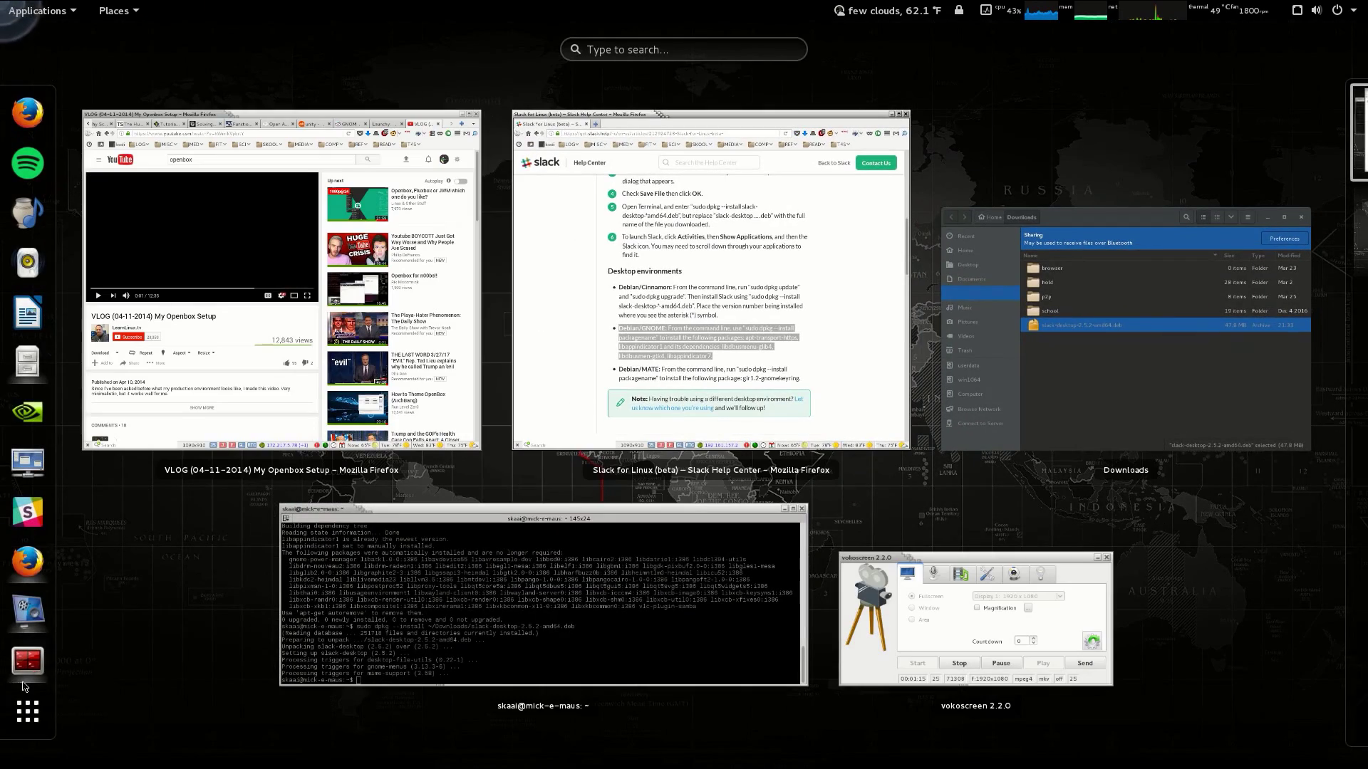
left_click(5, 530)
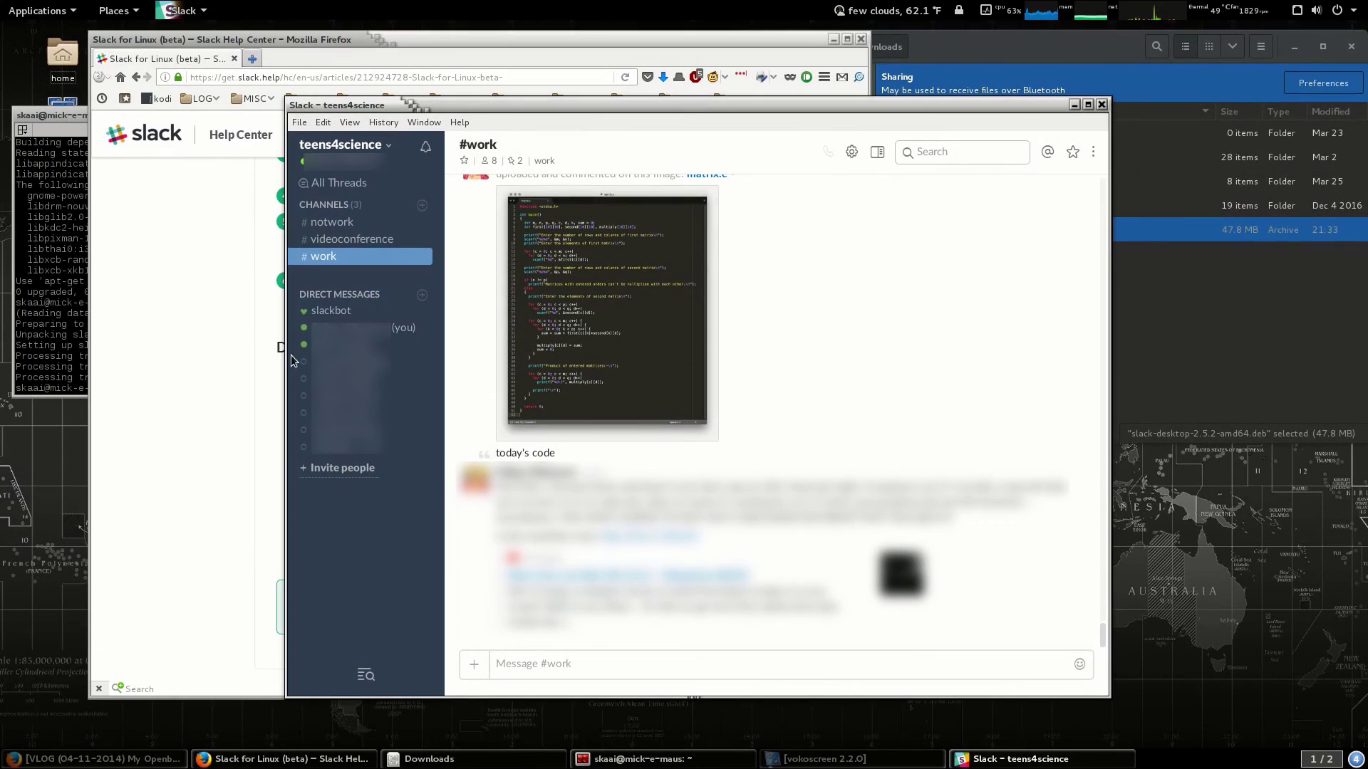